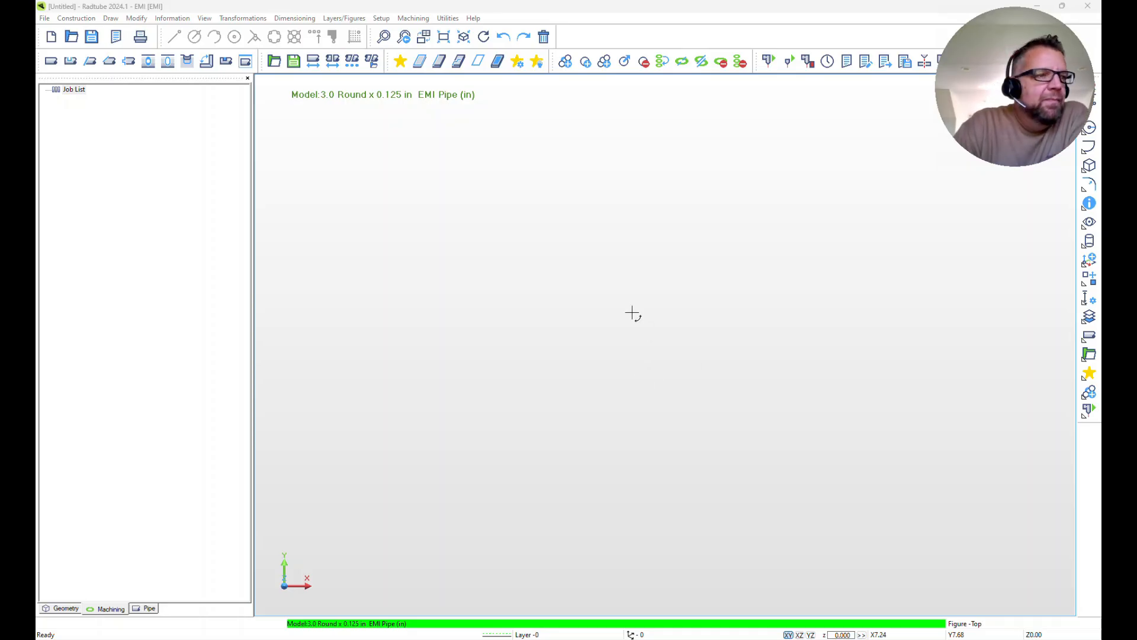
Create a round pipe section 12 in long with a 3 in diameter and 0.125 in wall thickness.
{"action": "left_click", "coordinate": [51, 64]}
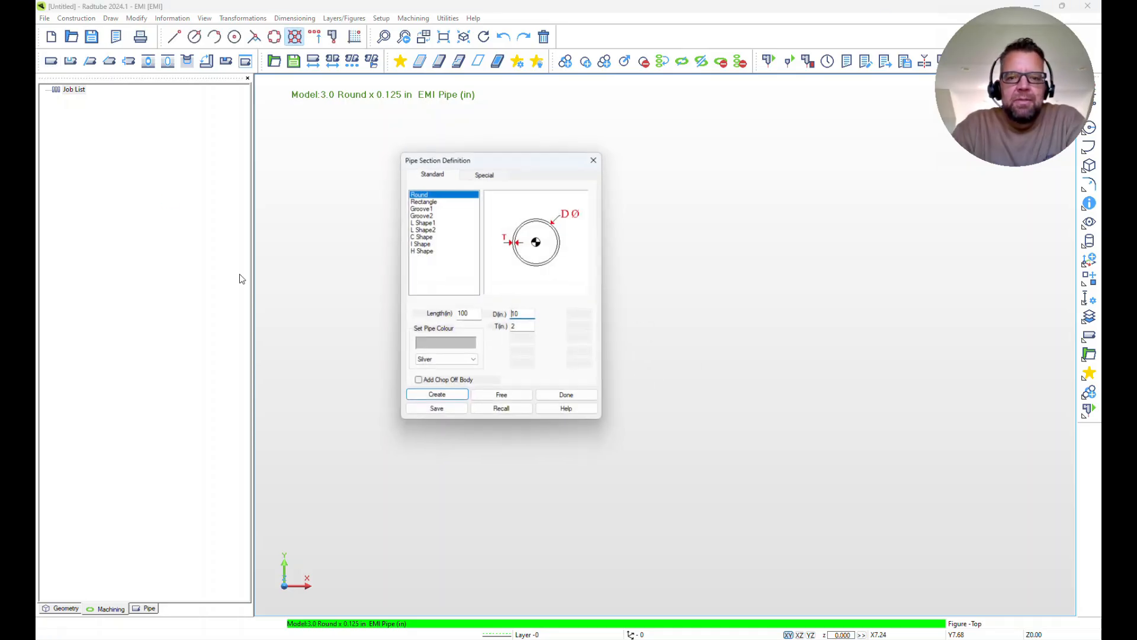
{"action": "left_click_drag", "start_coordinate": [468, 317], "coordinate": [422, 312]}
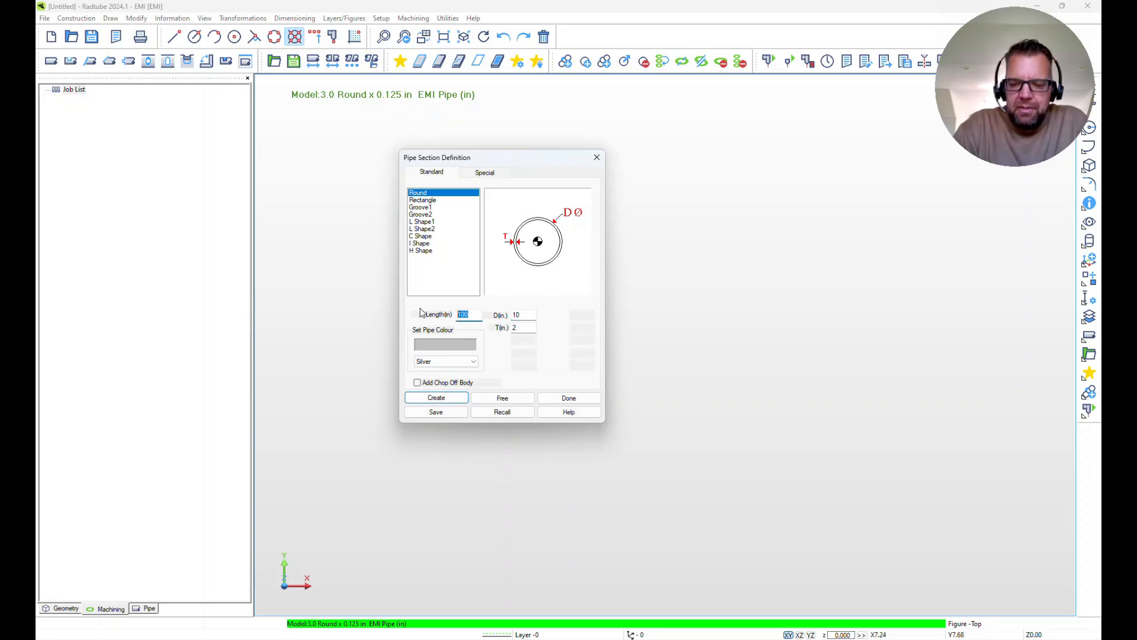
{"action": "type", "text": "12"}
{"action": "key", "text": "Tab"}
{"action": "key", "text": "Tab"}
{"action": "type", "text": ".125"}
{"action": "key", "text": "Return"}
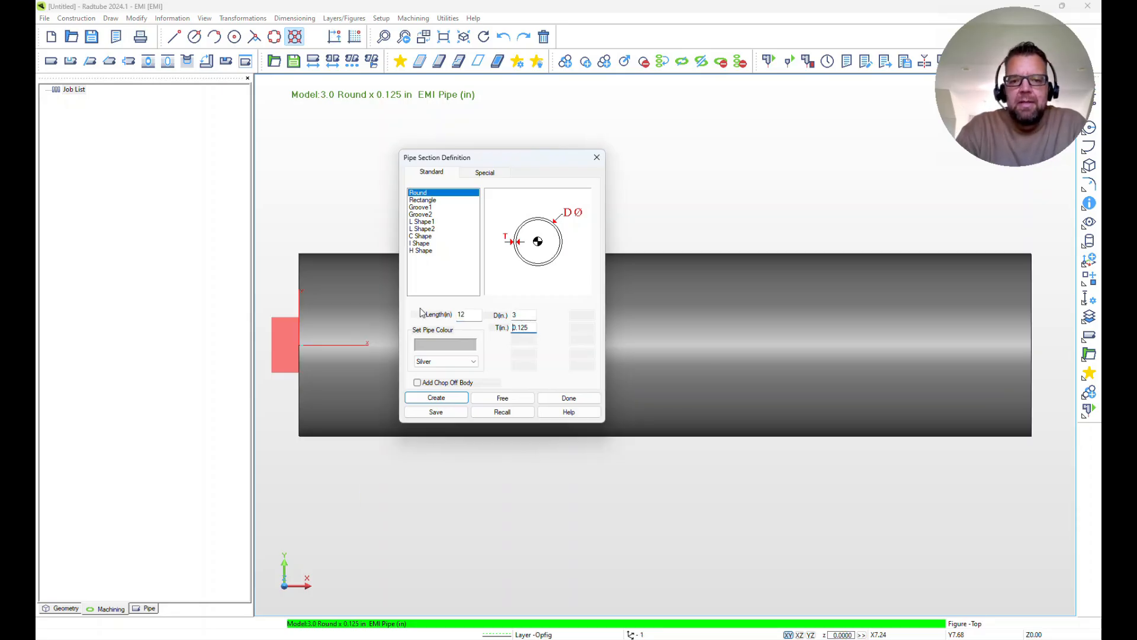
{"action": "left_click", "coordinate": [569, 398]}
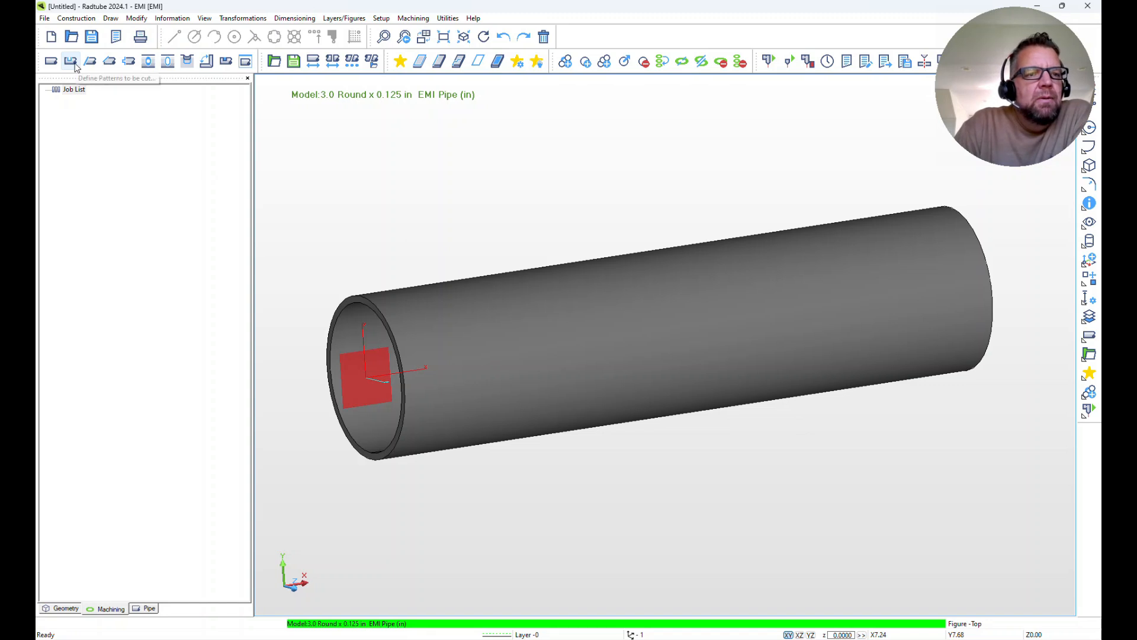
Define a special Text cutting pattern with a character width of 0.5 in and height of 1 in.
{"action": "left_click", "coordinate": [75, 65]}
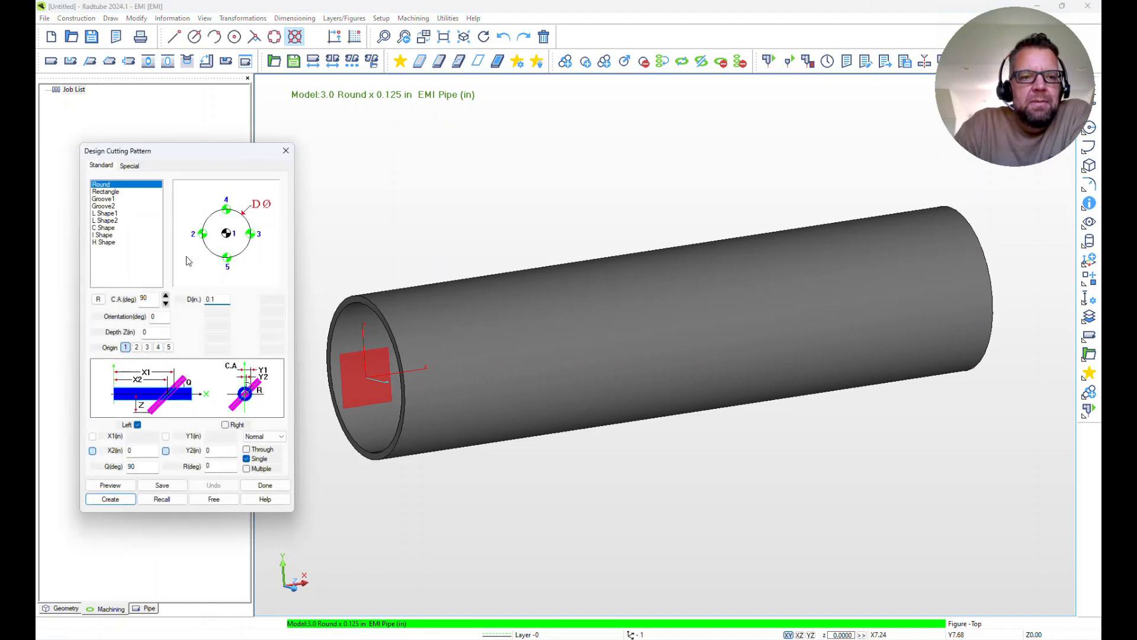
{"action": "left_click", "coordinate": [129, 166]}
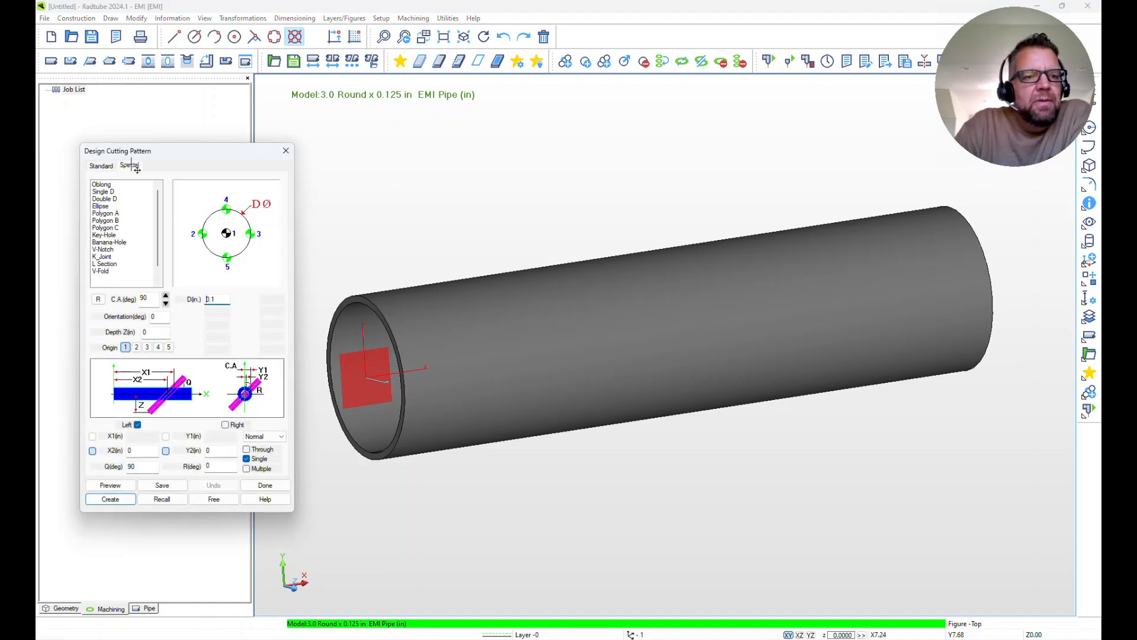
{"action": "scroll", "coordinate": [158, 221], "scroll_direction": "down", "scroll_amount": 2}
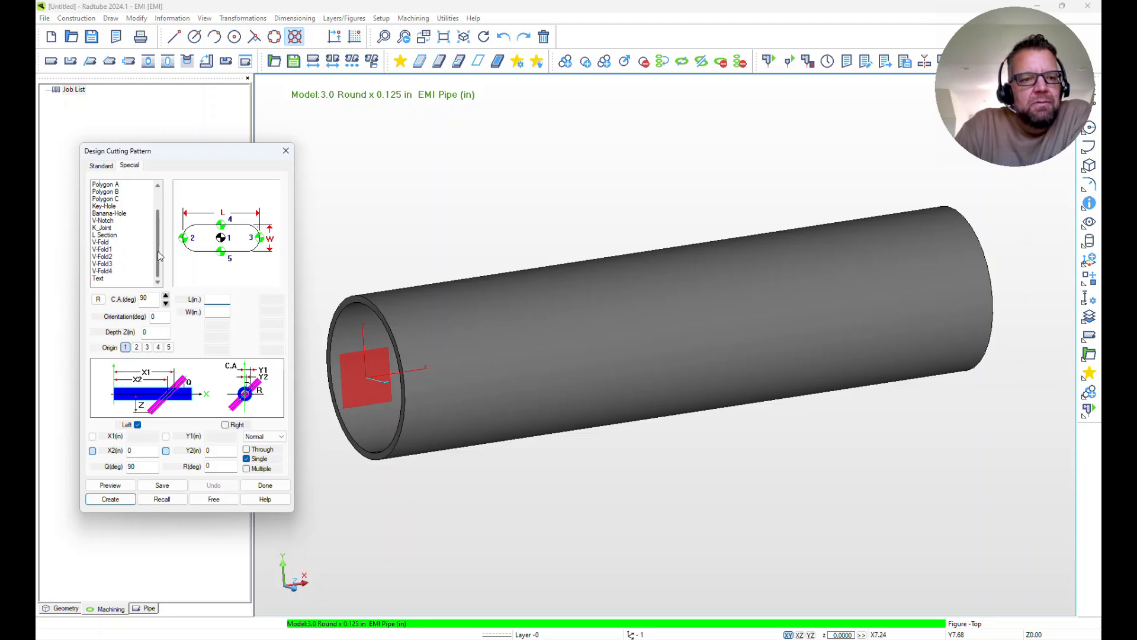
{"action": "left_click", "coordinate": [97, 279]}
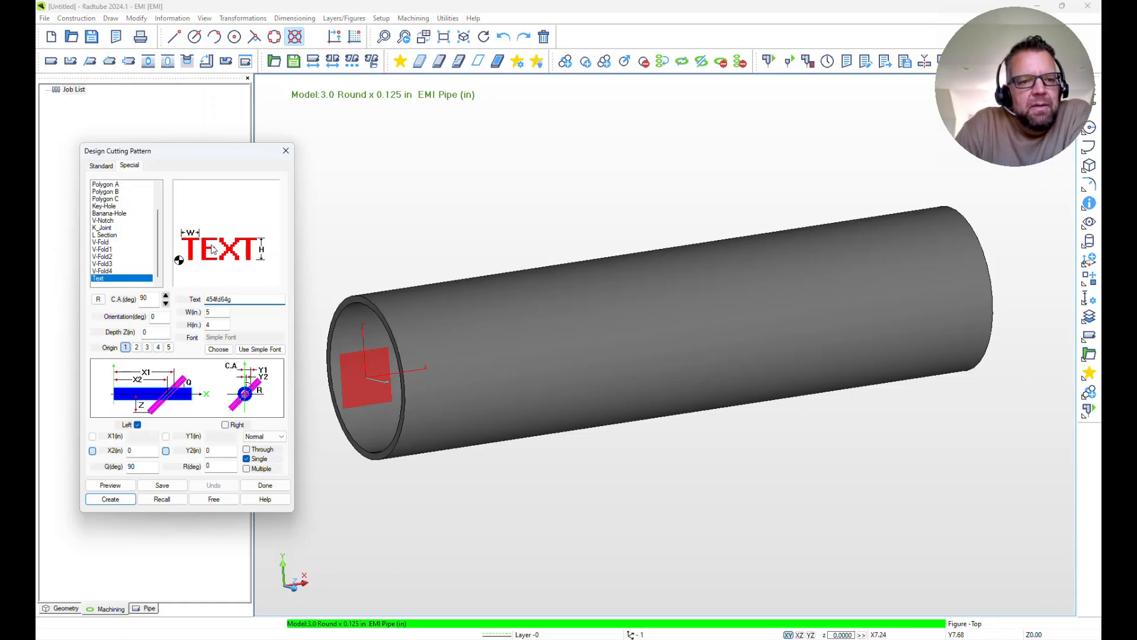
{"action": "double_click", "coordinate": [218, 314]}
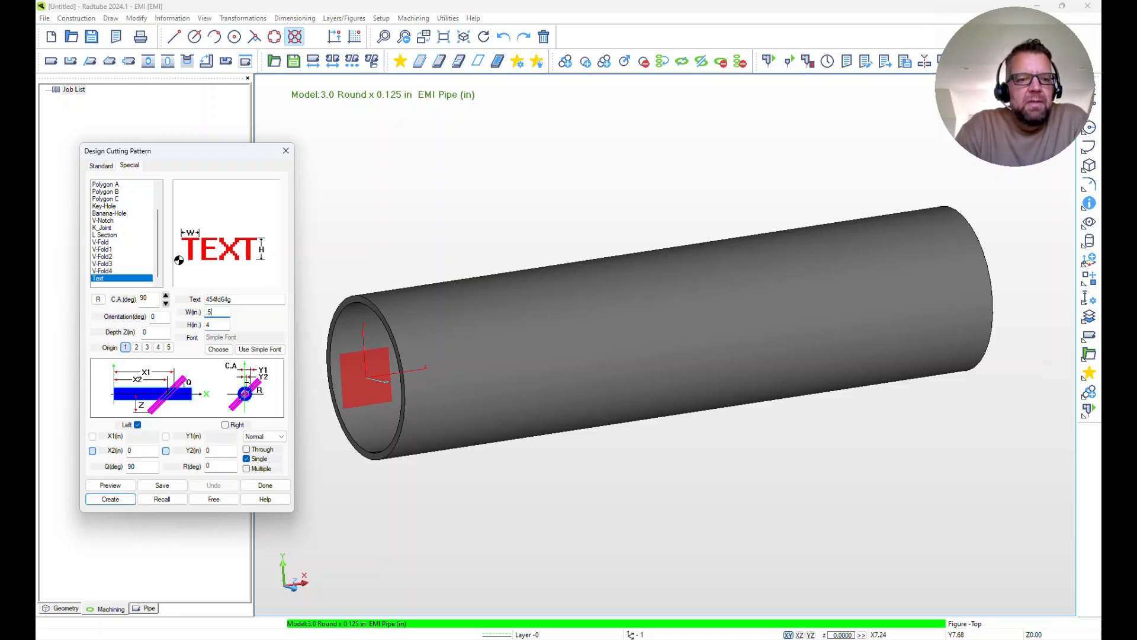
{"action": "type", "text": "0.5"}
{"action": "key", "text": "Tab"}
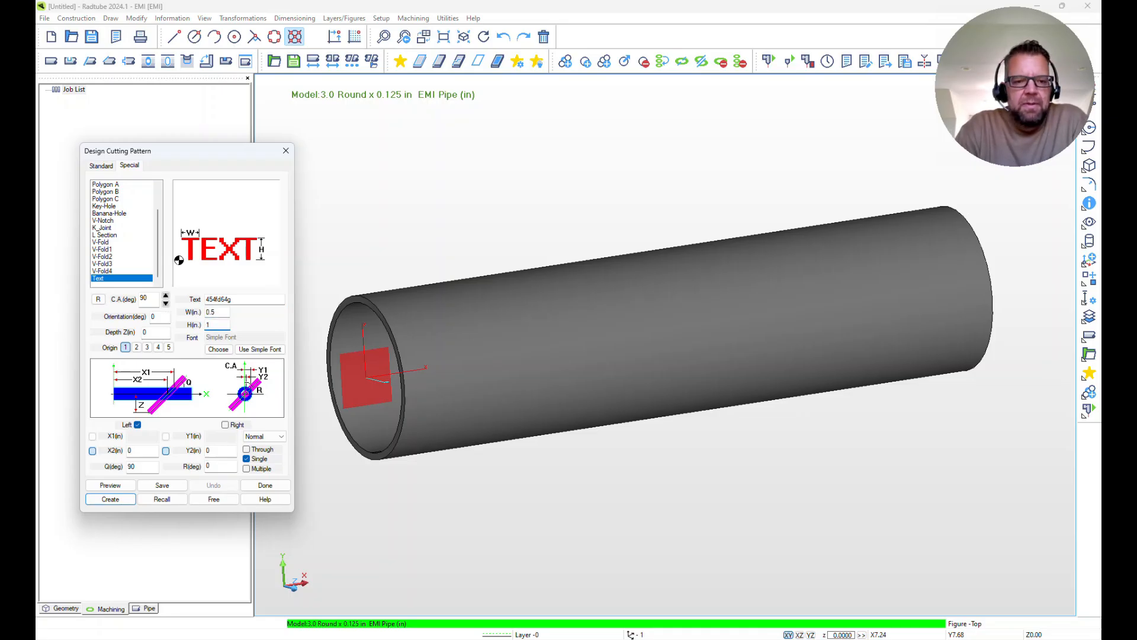
Set the text pattern's X2 position to 2 in, preview it, and create it on the pipe.
{"action": "double_click", "coordinate": [128, 451]}
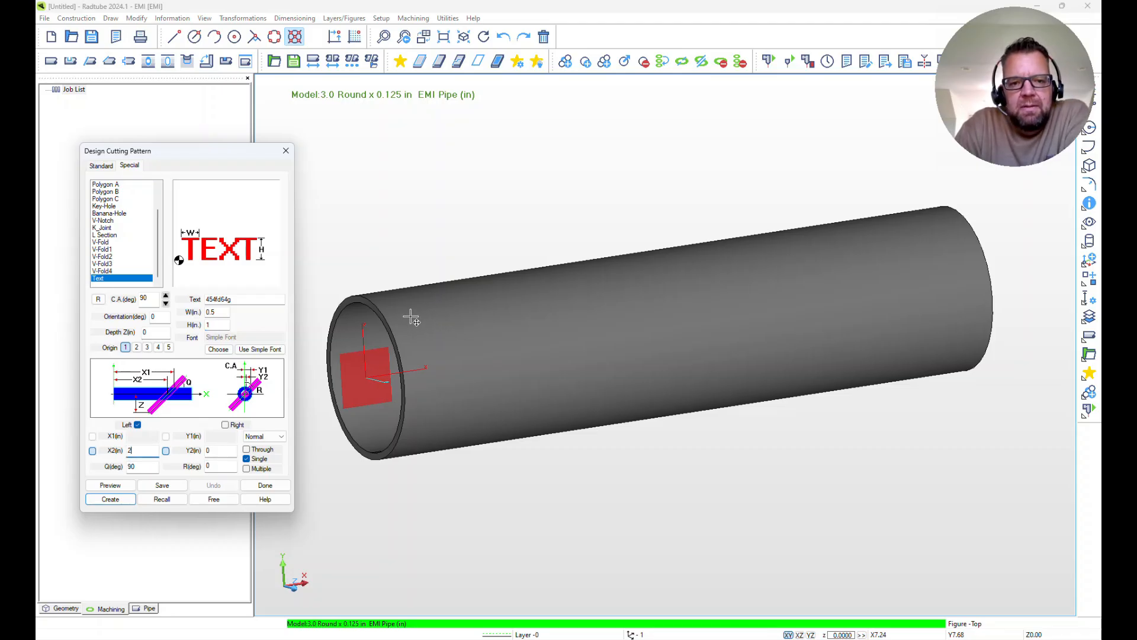
{"action": "left_click", "coordinate": [114, 488]}
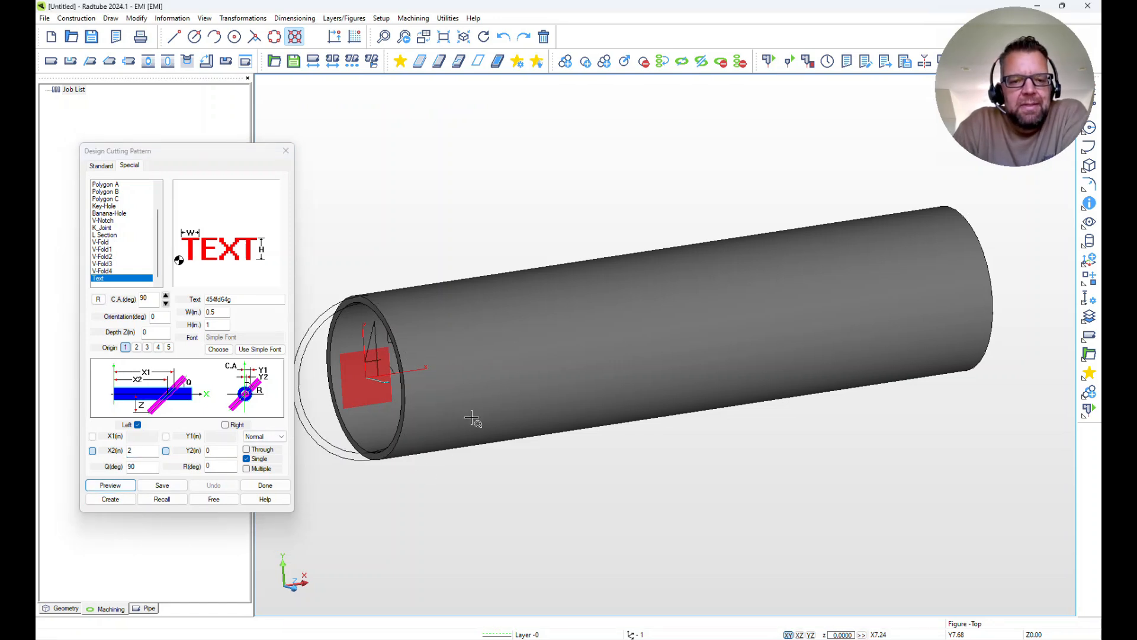
{"action": "middle_click_drag", "start_coordinate": [392, 413], "coordinate": [487, 423]}
{"action": "scroll", "coordinate": [552, 409], "scroll_direction": "up", "scroll_amount": 2}
{"action": "mouse_move", "coordinate": [624, 394]}
{"action": "middle_mouse_down"}
{"action": "mouse_move", "coordinate": [625, 410]}
{"action": "mouse_move", "coordinate": [663, 406]}
{"action": "mouse_move", "coordinate": [632, 399]}
{"action": "mouse_move", "coordinate": [592, 361]}
{"action": "mouse_move", "coordinate": [658, 389]}
{"action": "mouse_move", "coordinate": [693, 388]}
{"action": "mouse_move", "coordinate": [634, 389]}
{"action": "middle_mouse_up"}
{"action": "left_click", "coordinate": [111, 501]}
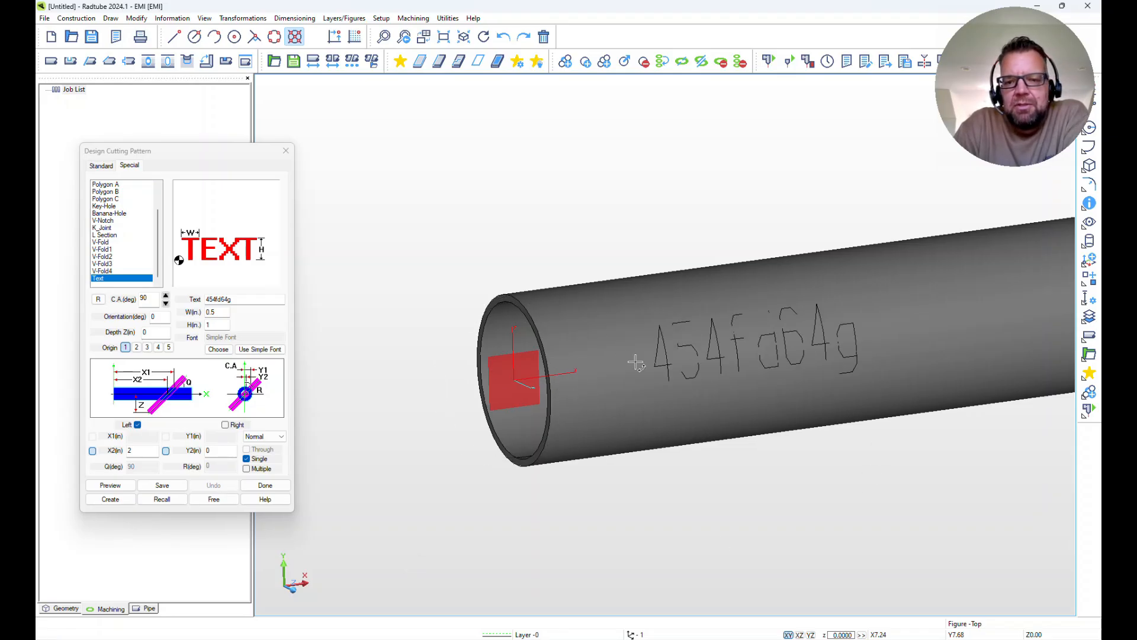
{"action": "scroll", "coordinate": [709, 355], "scroll_direction": "up", "scroll_amount": 2}
{"action": "scroll", "coordinate": [710, 355], "scroll_direction": "down", "scroll_amount": 2}
{"action": "mouse_move", "coordinate": [726, 362]}
{"action": "middle_mouse_down"}
{"action": "mouse_move", "coordinate": [732, 348]}
{"action": "mouse_move", "coordinate": [712, 357]}
{"action": "middle_mouse_up"}
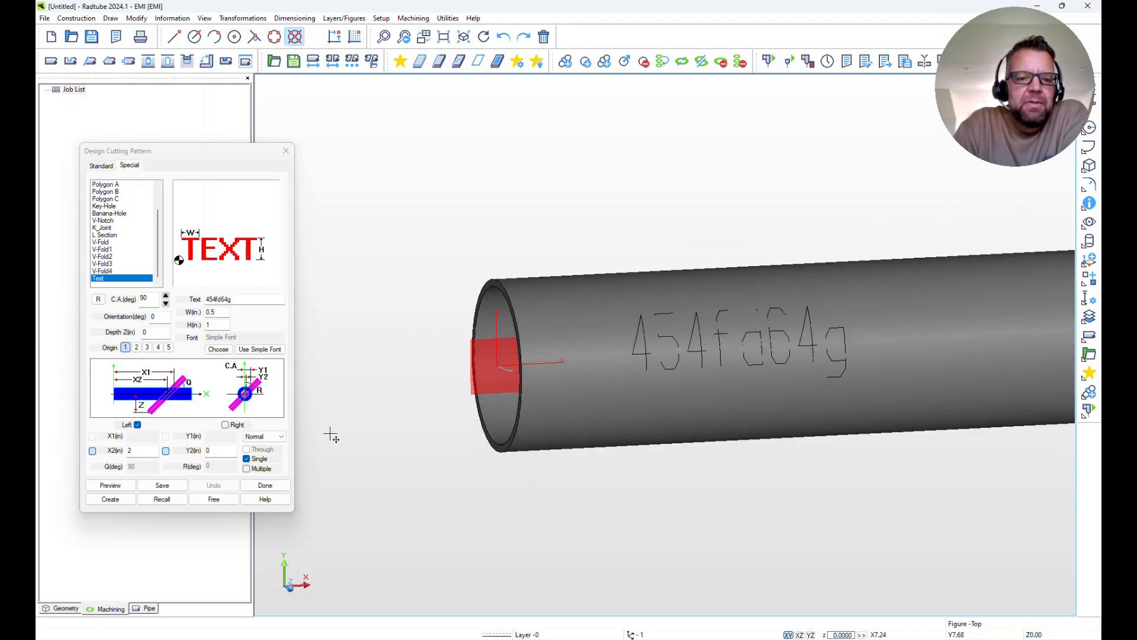
{"action": "left_click", "coordinate": [265, 485]}
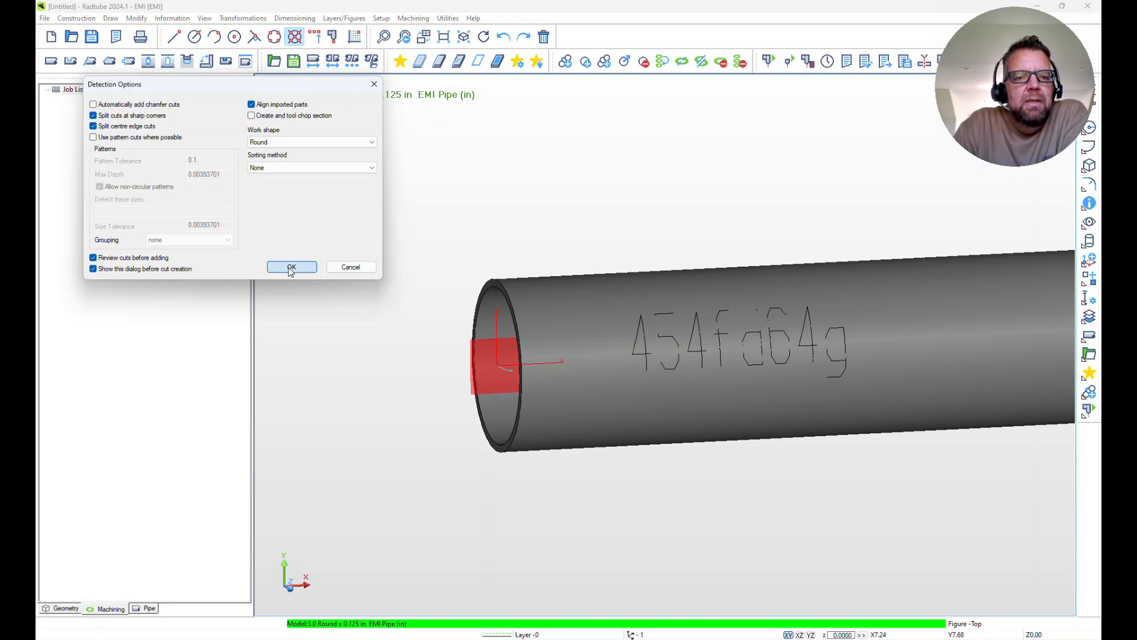
Run automatic cut detection with the existing options and add all the end cuts and text markings to the job.
{"action": "left_click", "coordinate": [290, 268]}
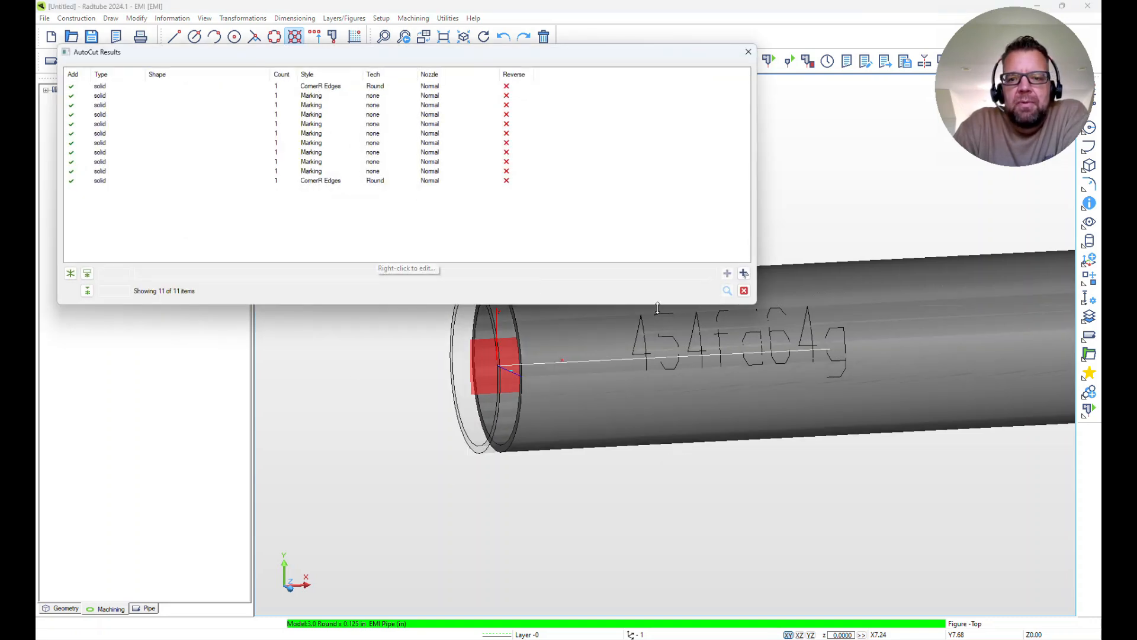
{"action": "left_click", "coordinate": [745, 274]}
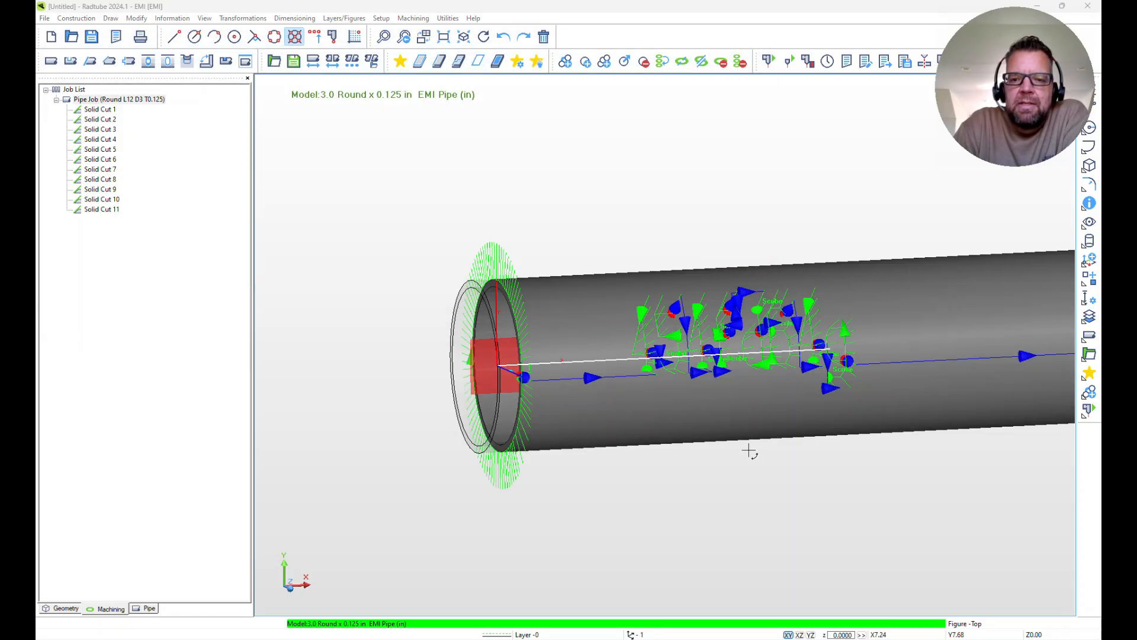
{"action": "middle_click_drag", "start_coordinate": [727, 378], "coordinate": [716, 417]}
{"action": "scroll", "coordinate": [695, 352], "scroll_direction": "up", "scroll_amount": 3}
{"action": "scroll", "coordinate": [687, 351], "scroll_direction": "down", "scroll_amount": 2}
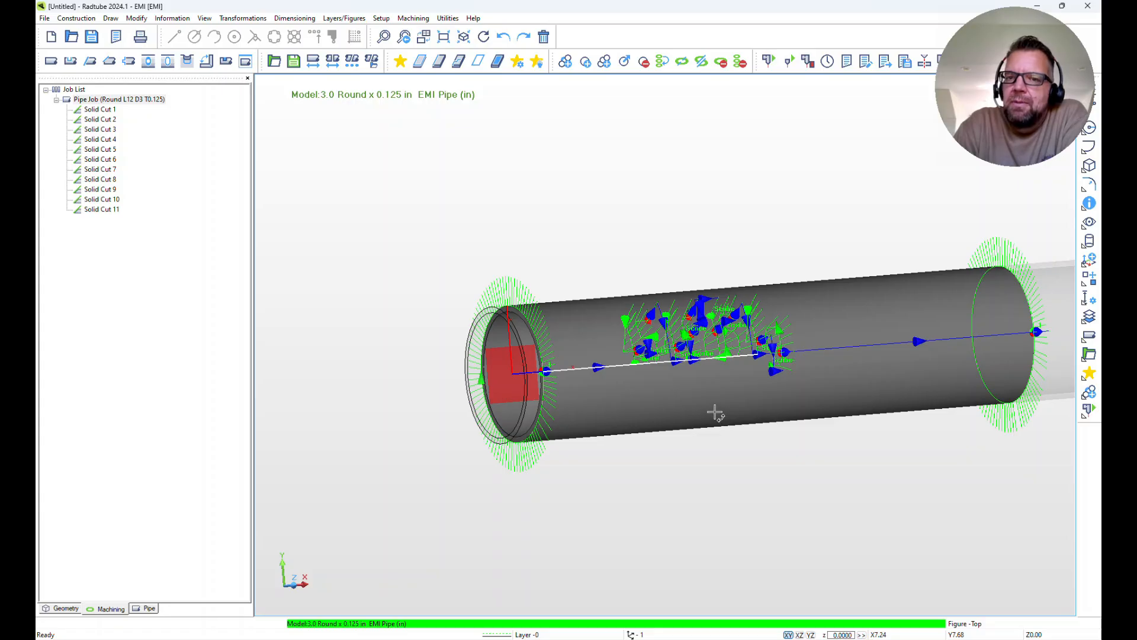
Delete all the cuts from the pipe job.
{"action": "left_click", "coordinate": [741, 61]}
{"action": "middle_click_drag", "start_coordinate": [710, 348], "coordinate": [721, 386]}
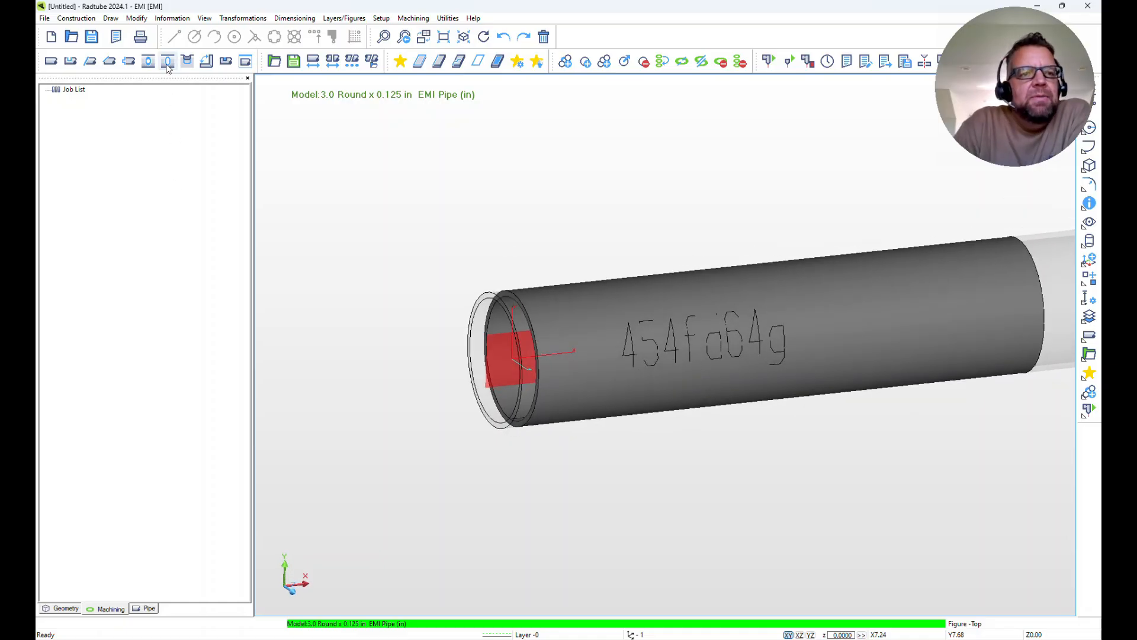
Start an imprint onto the solid with the text "lsll633612" and a text height of 0.5.
{"action": "left_click", "coordinate": [136, 19]}
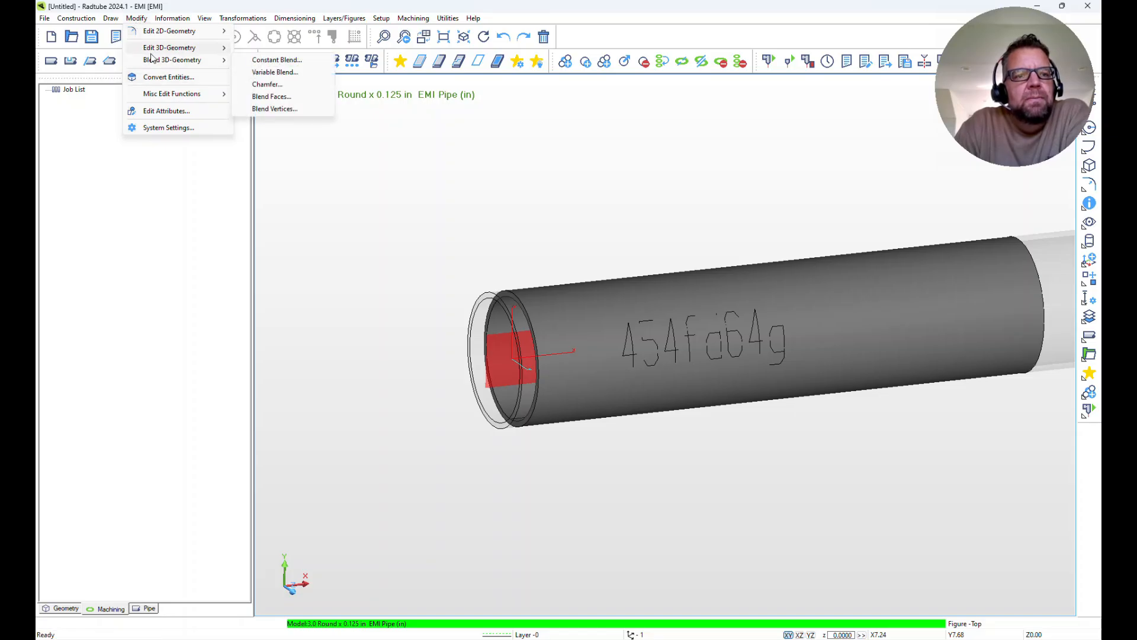
{"action": "mouse_move", "coordinate": [153, 52]}
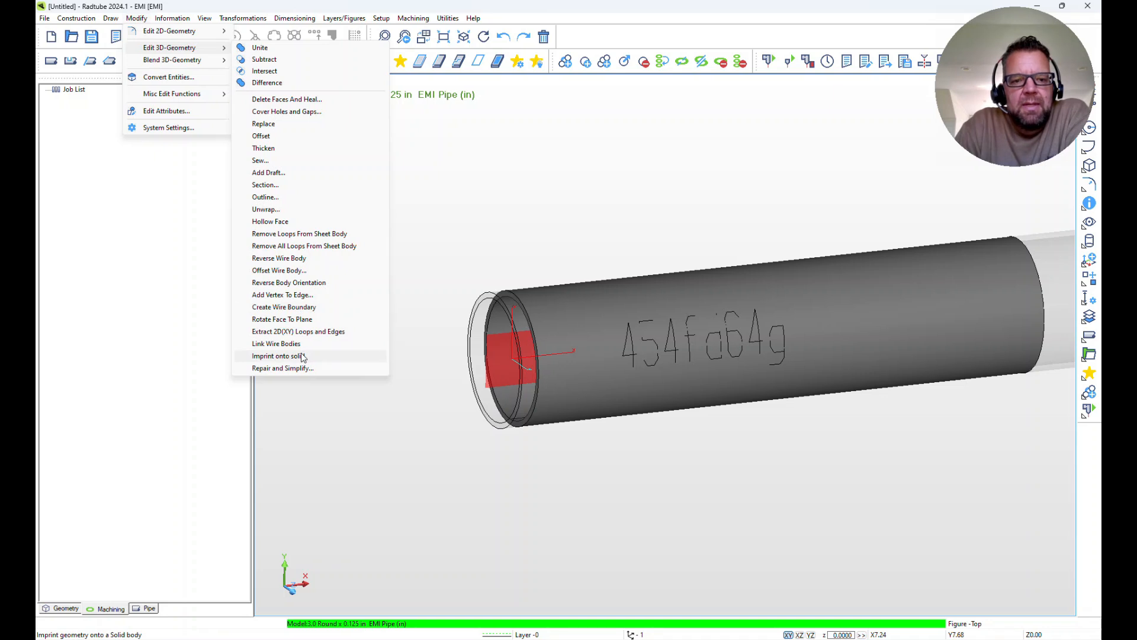
{"action": "left_click", "coordinate": [279, 356]}
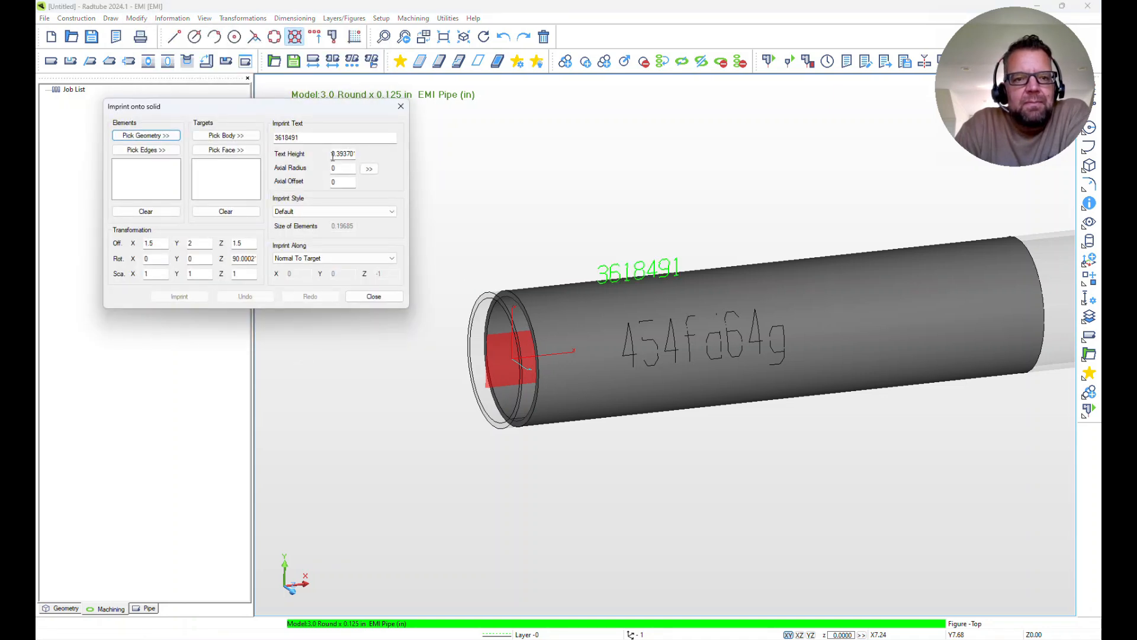
{"action": "double_click", "coordinate": [305, 136]}
{"action": "key", "text": "BackSpace"}
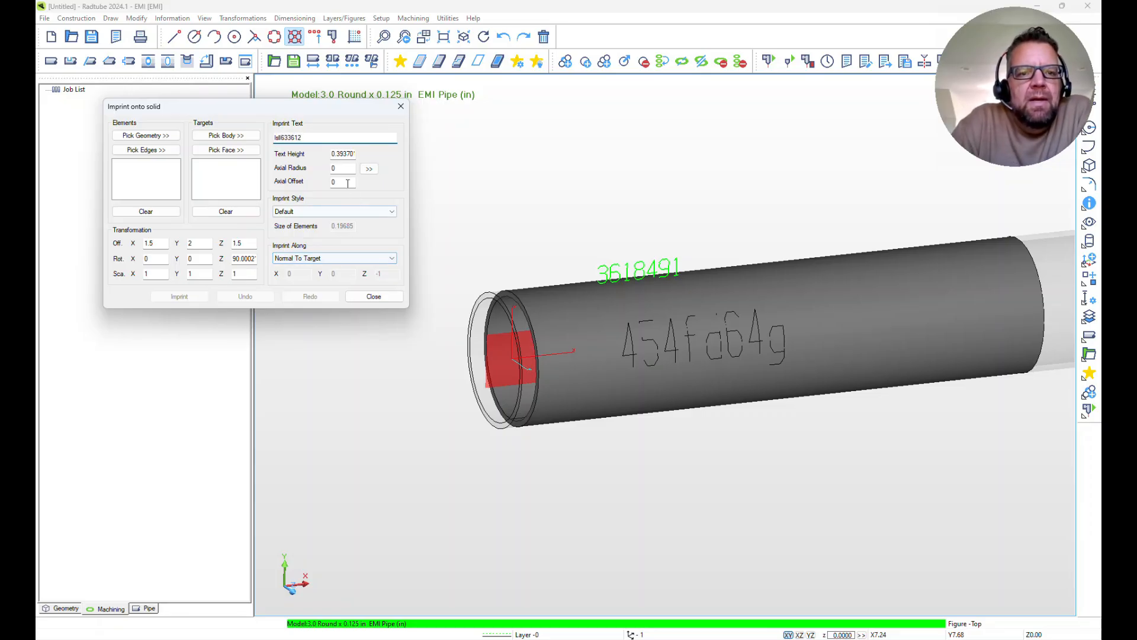
{"action": "left_click", "coordinate": [341, 154]}
{"action": "type", "text": ".5"}
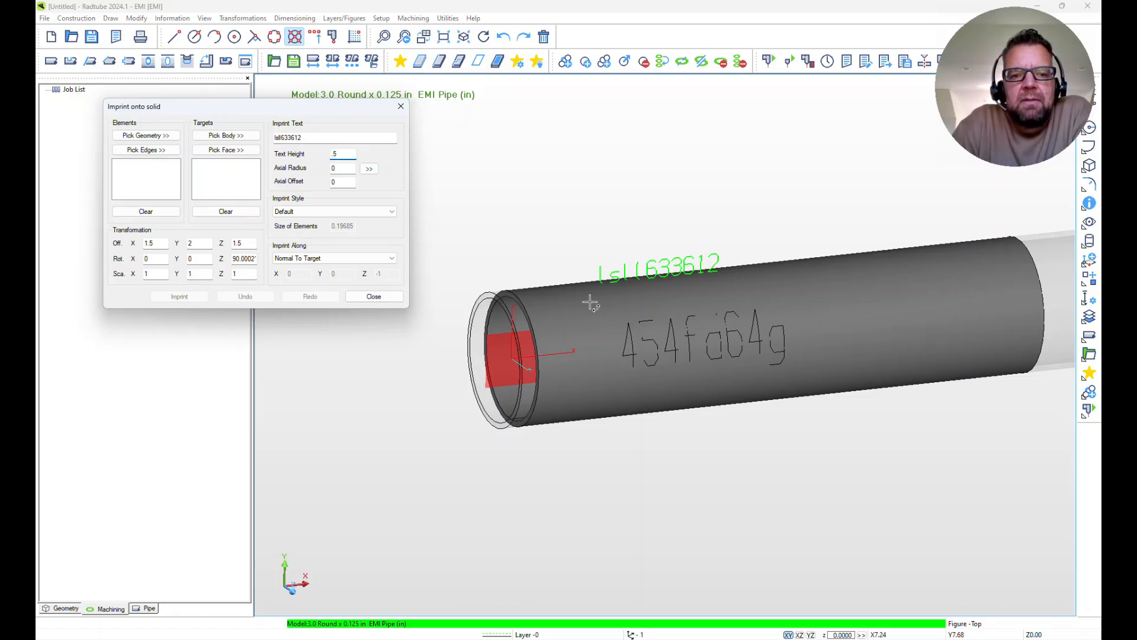
{"action": "mouse_move", "coordinate": [699, 301]}
{"action": "middle_mouse_down"}
{"action": "mouse_move", "coordinate": [711, 360]}
{"action": "mouse_move", "coordinate": [685, 304]}
{"action": "mouse_move", "coordinate": [711, 331]}
{"action": "mouse_move", "coordinate": [731, 297]}
{"action": "mouse_move", "coordinate": [686, 318]}
{"action": "middle_mouse_up"}
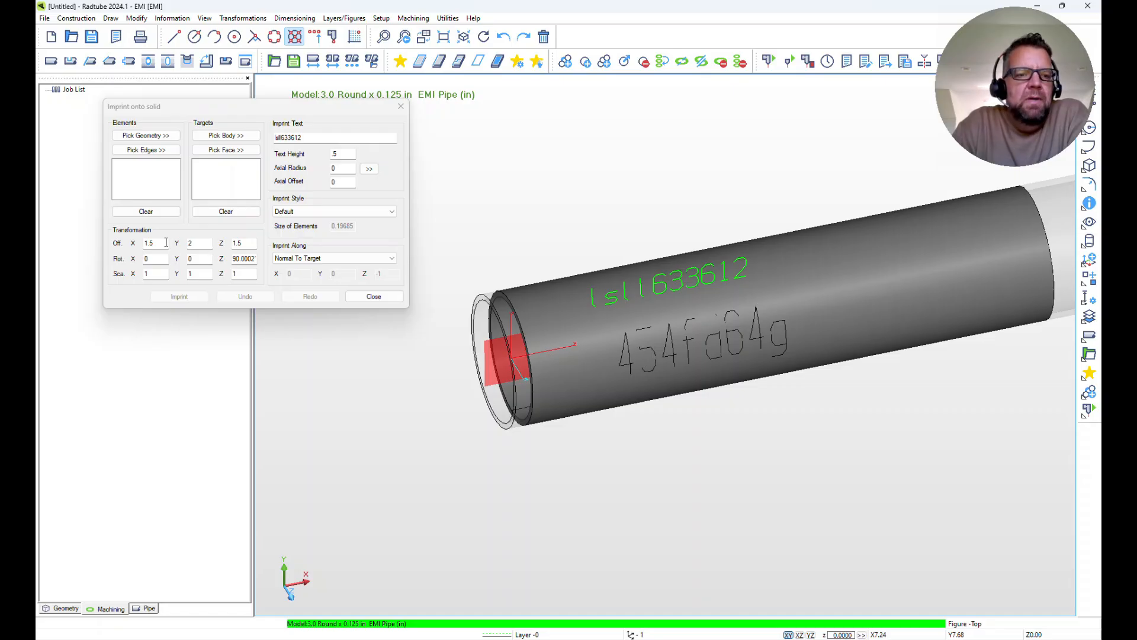
Try an X offset of 2 for the imprint text, and settle on an X offset of 5.
{"action": "left_click_drag", "start_coordinate": [167, 242], "coordinate": [126, 251]}
{"action": "type", "text": "2"}
{"action": "left_click", "coordinate": [194, 259]}
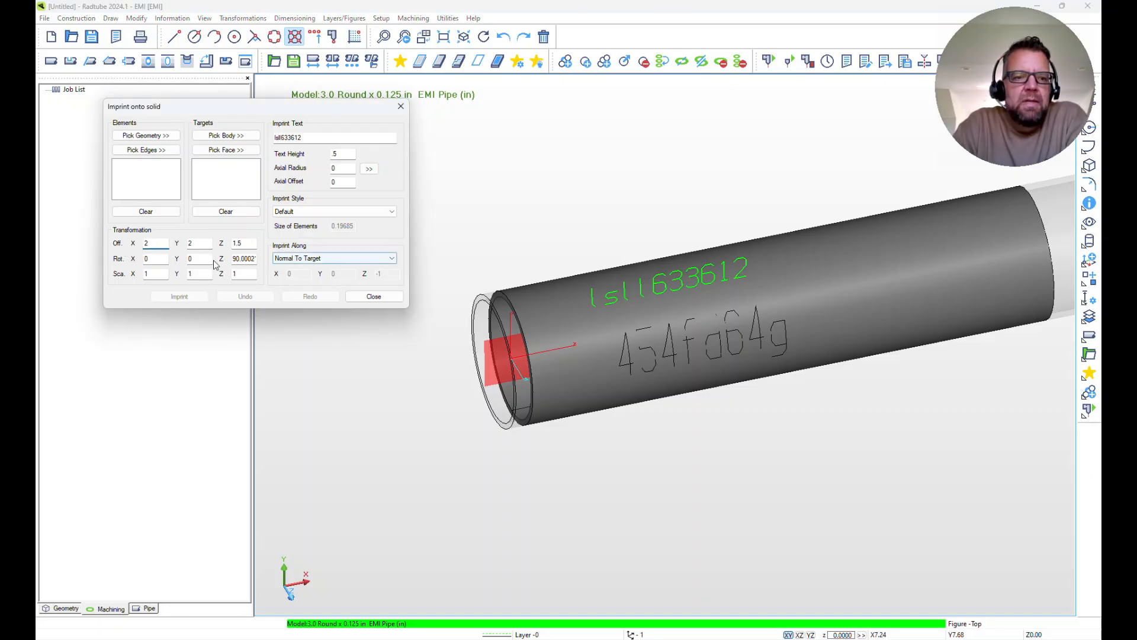
{"action": "left_click_drag", "start_coordinate": [160, 242], "coordinate": [117, 263]}
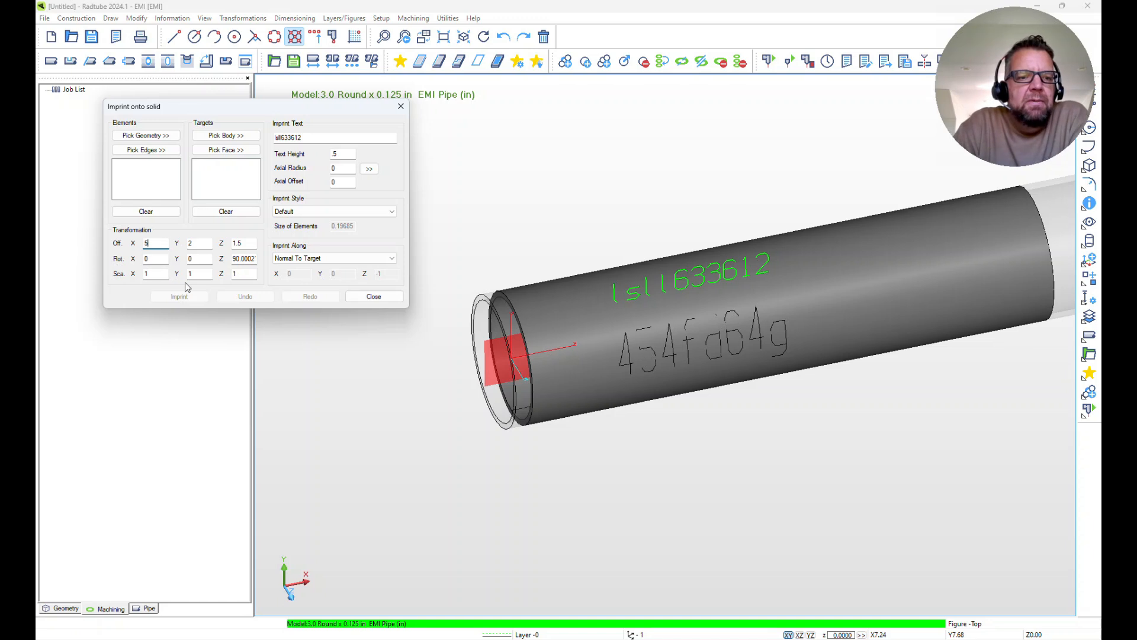
{"action": "left_click", "coordinate": [198, 243]}
{"action": "double_click", "coordinate": [149, 243]}
Try a Y offset of 0 for the imprint text and restore it to 2.
{"action": "left_click", "coordinate": [199, 244]}
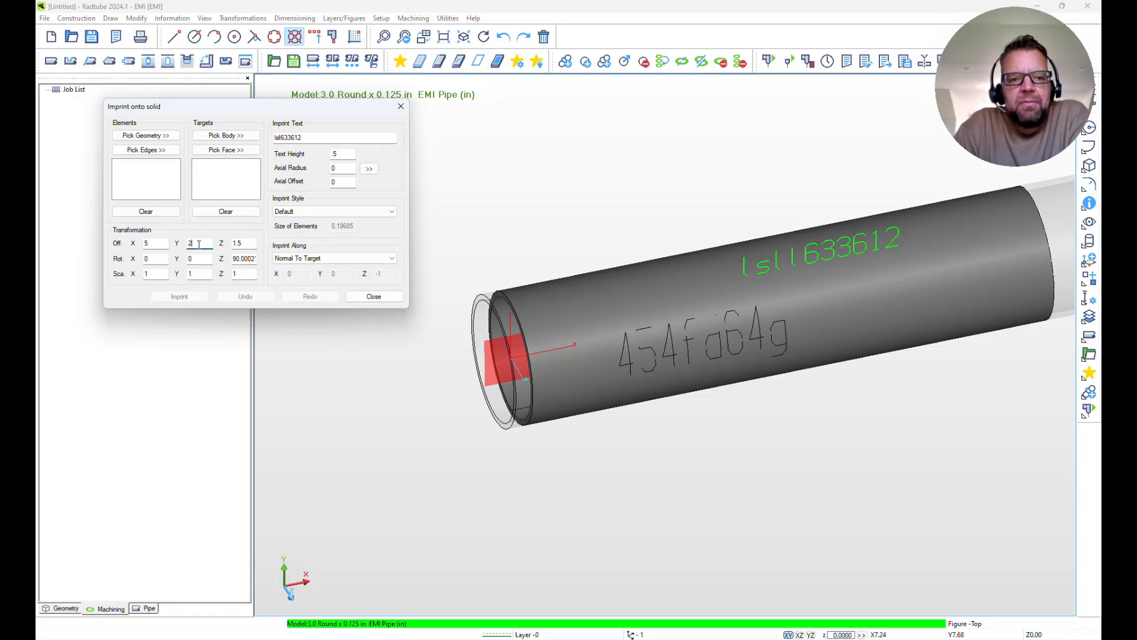
{"action": "left_click", "coordinate": [206, 263]}
{"action": "middle_click_drag", "start_coordinate": [717, 334], "coordinate": [716, 311]}
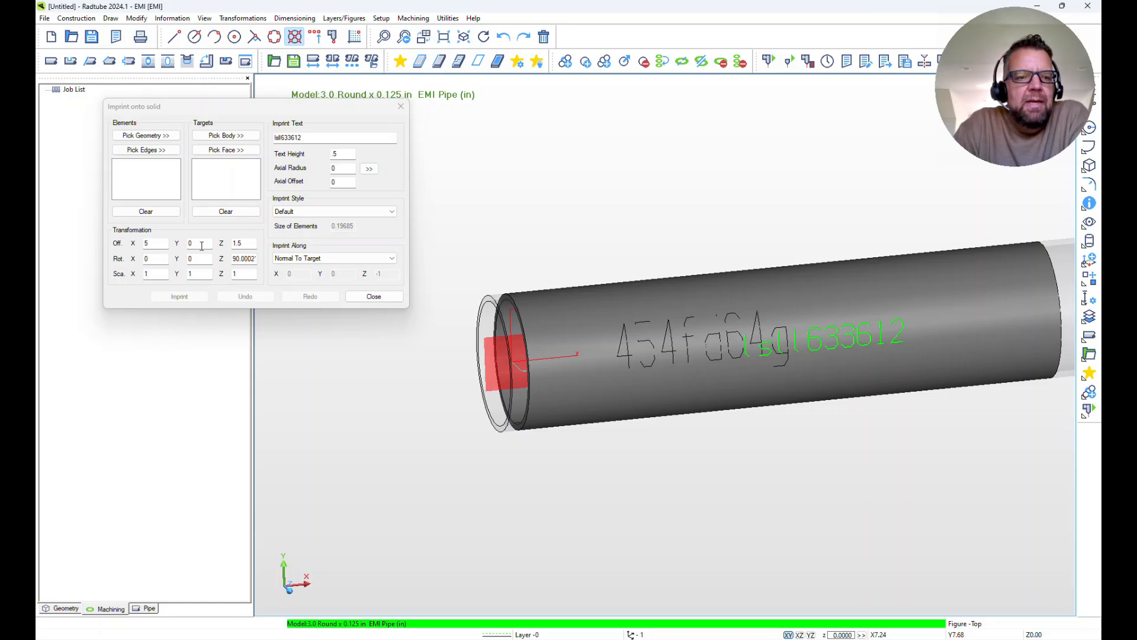
{"action": "left_click", "coordinate": [201, 246]}
{"action": "type", "text": "2"}
{"action": "left_click", "coordinate": [212, 263]}
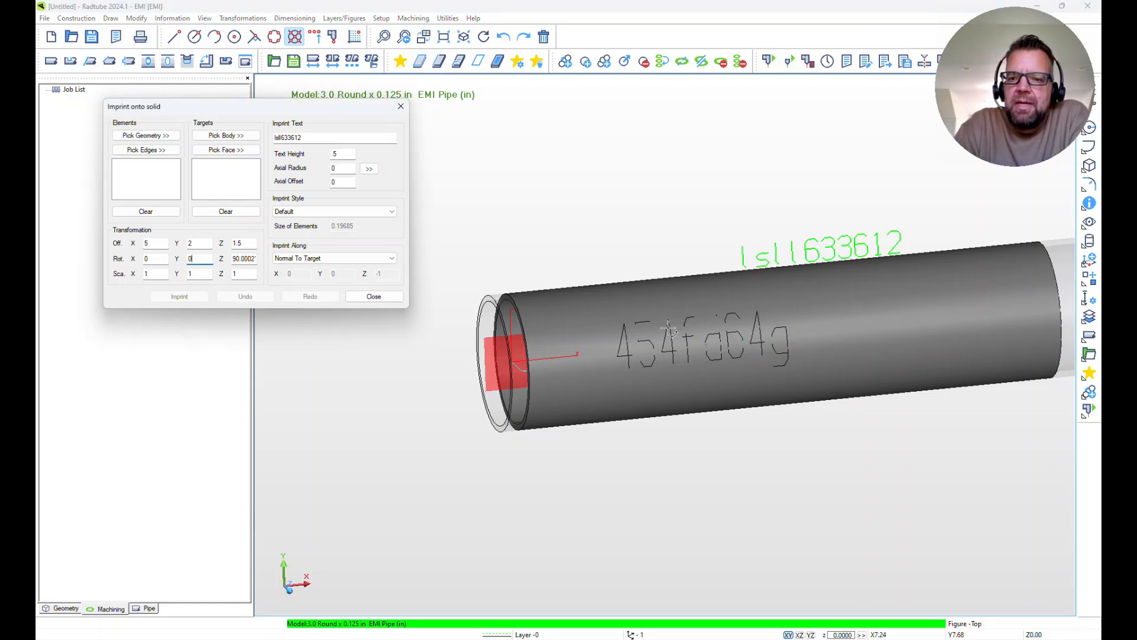
Try a Z offset of 0 for the imprint text and restore it to 1.5.
{"action": "scroll", "coordinate": [775, 369], "scroll_direction": "up", "scroll_amount": 2}
{"action": "middle_click_drag", "start_coordinate": [731, 360], "coordinate": [729, 386]}
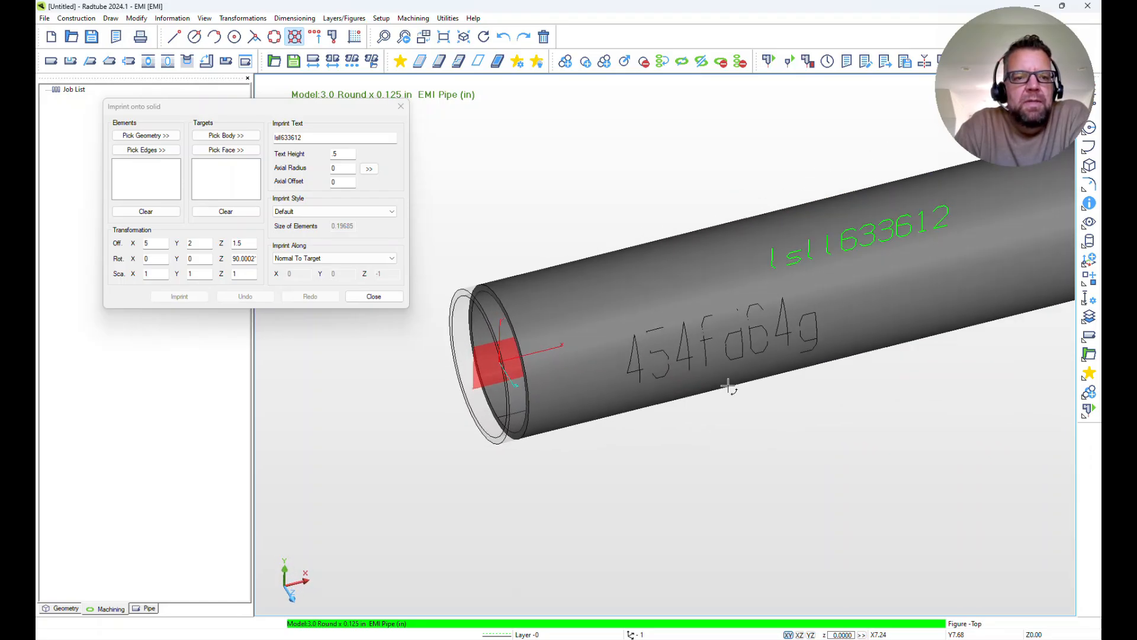
{"action": "left_click_drag", "start_coordinate": [244, 243], "coordinate": [222, 243]}
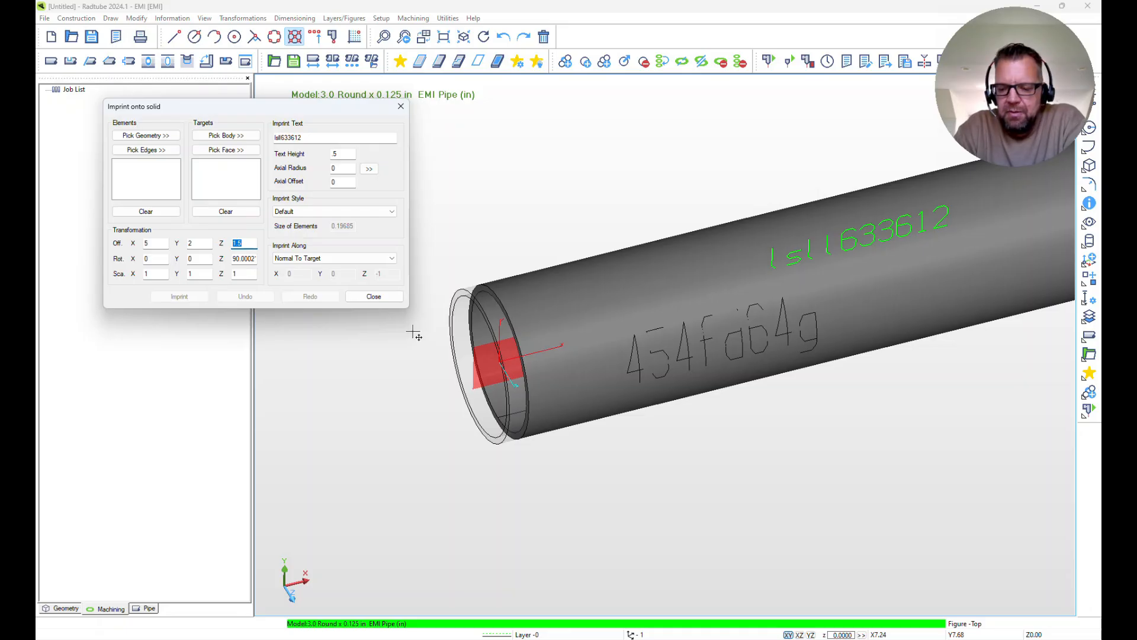
{"action": "type", "text": "0"}
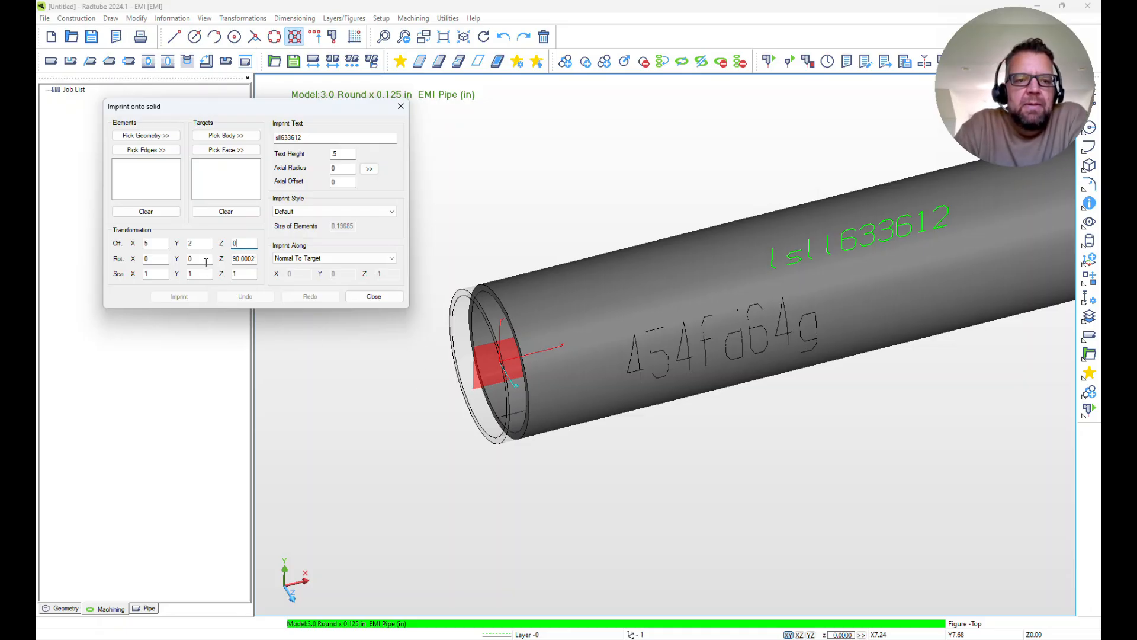
{"action": "left_click", "coordinate": [206, 261]}
{"action": "middle_click_drag", "start_coordinate": [781, 304], "coordinate": [759, 268]}
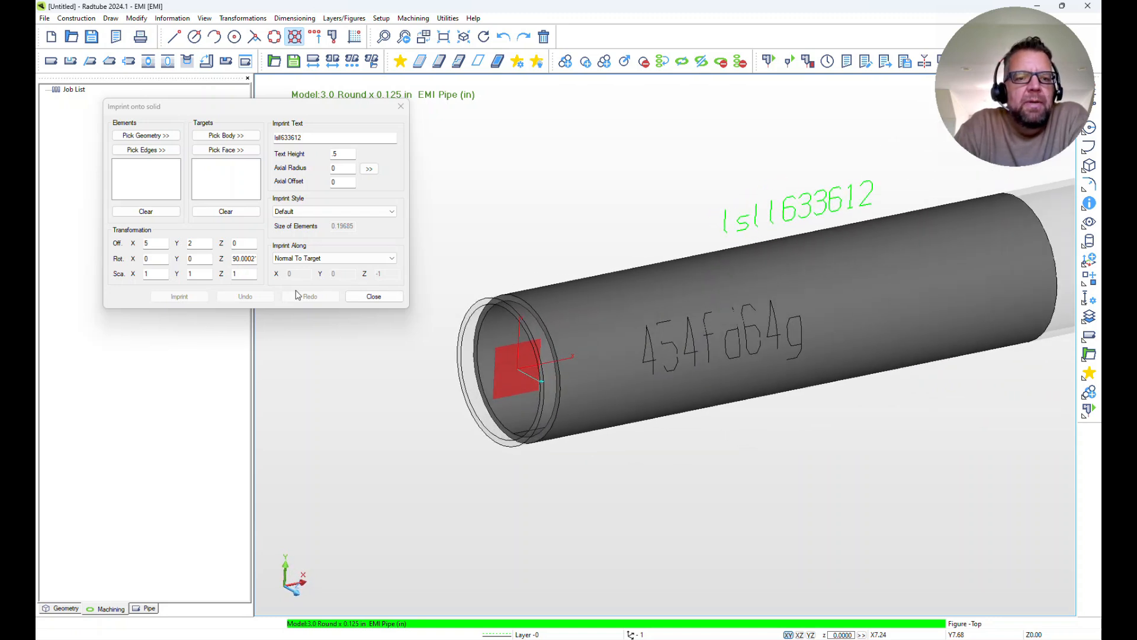
{"action": "left_click", "coordinate": [241, 246]}
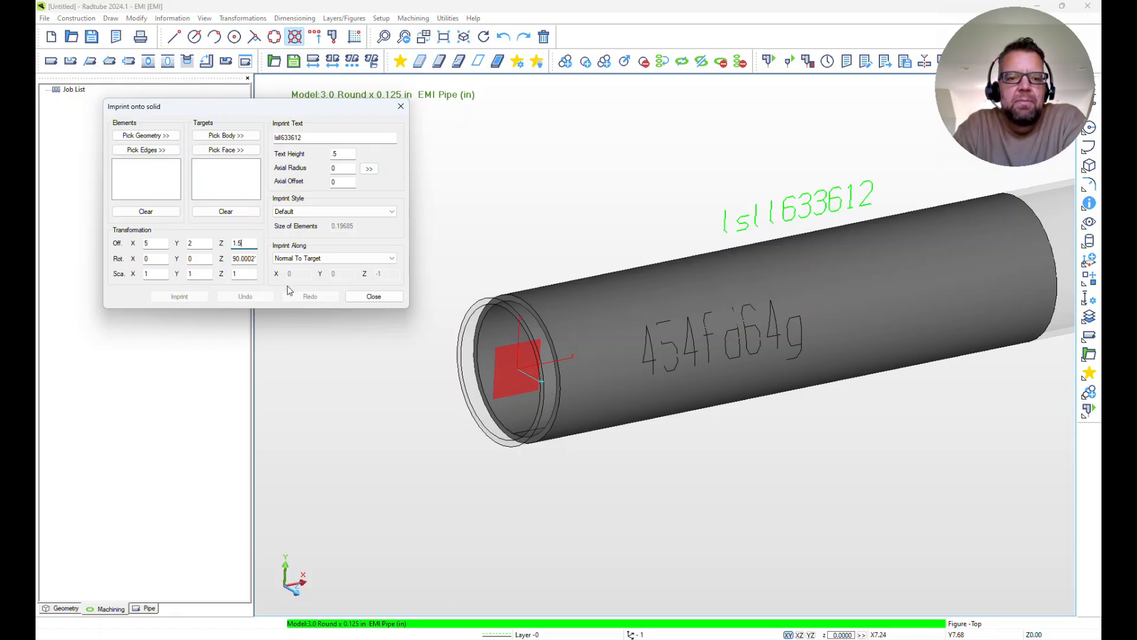
Set the imprint text's Y offset to 1 and pick the pipe body as the imprint target.
{"action": "left_click", "coordinate": [201, 244]}
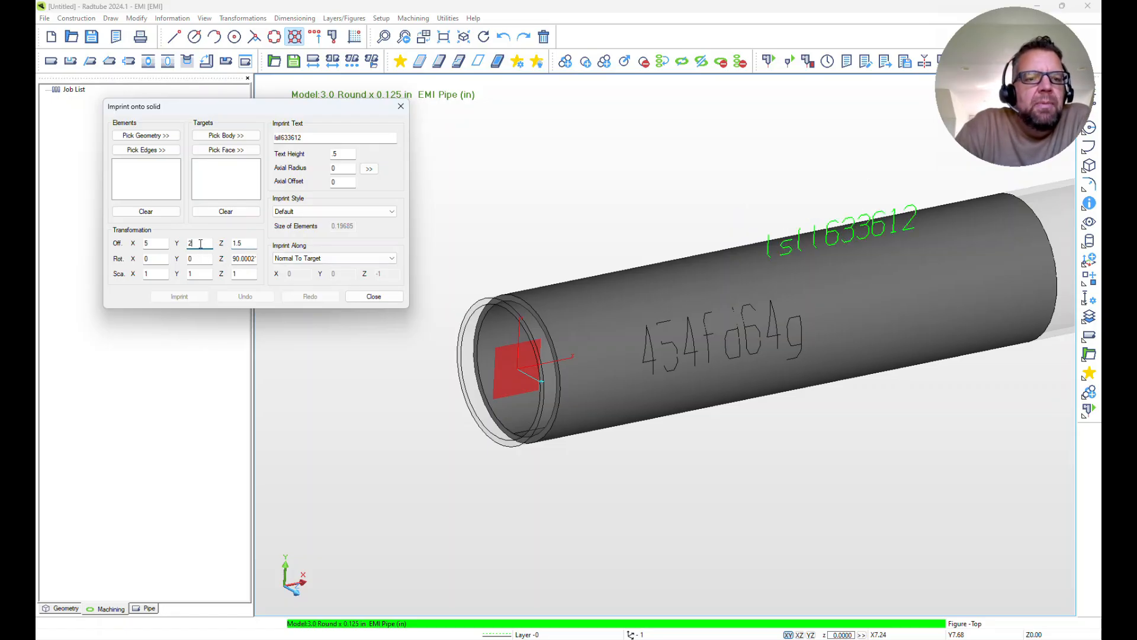
{"action": "left_click", "coordinate": [200, 259]}
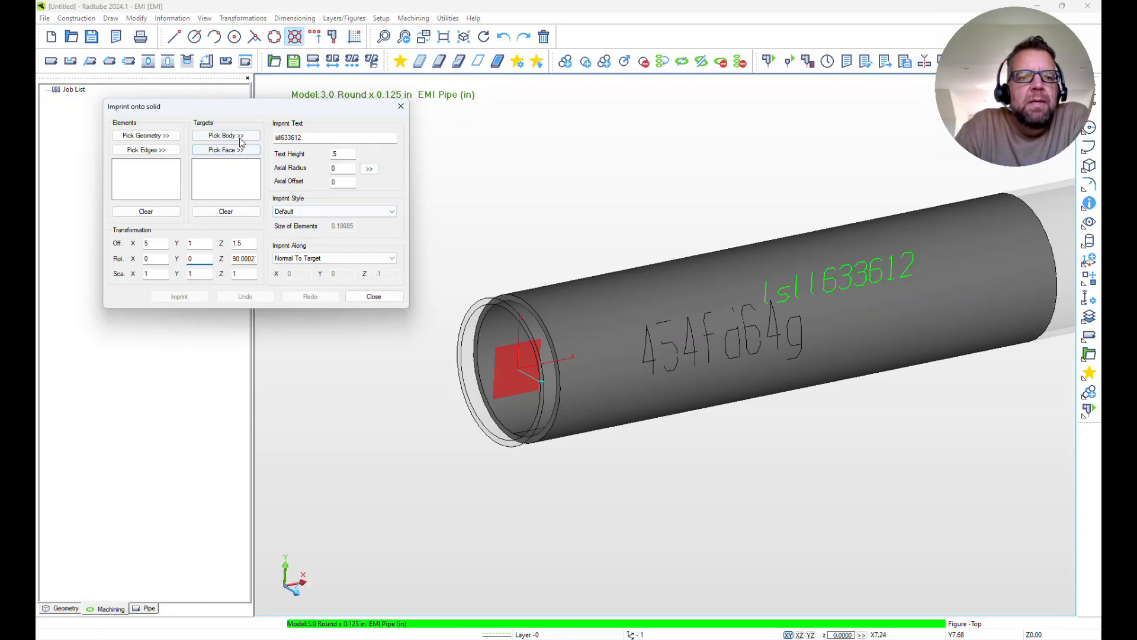
{"action": "left_click", "coordinate": [226, 136]}
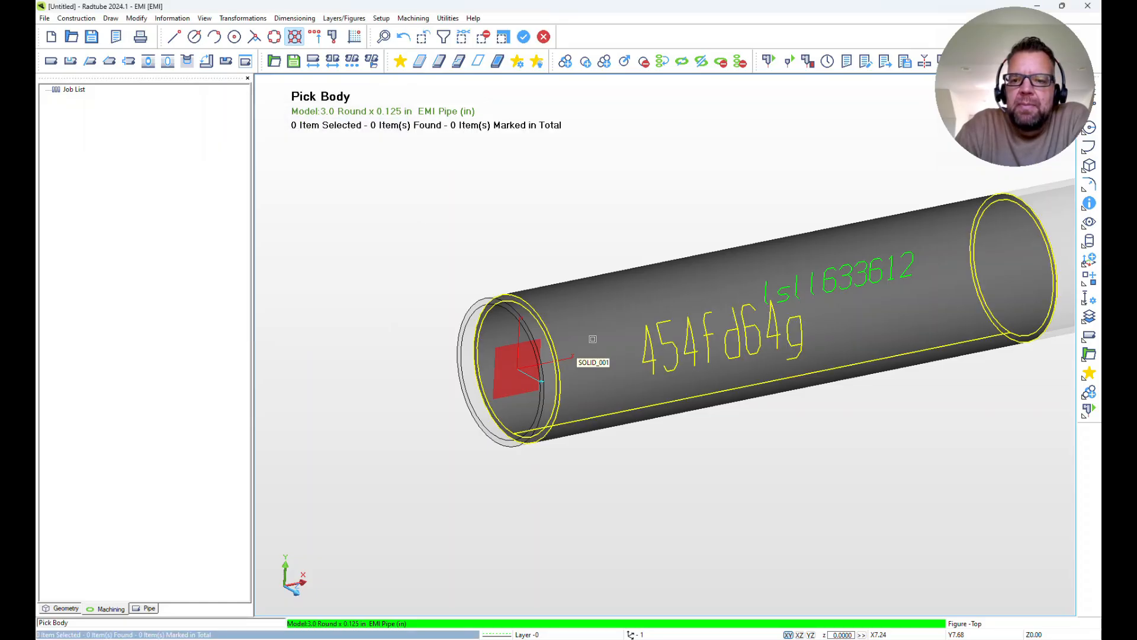
{"action": "left_click", "coordinate": [590, 343]}
{"action": "left_click", "coordinate": [524, 37]}
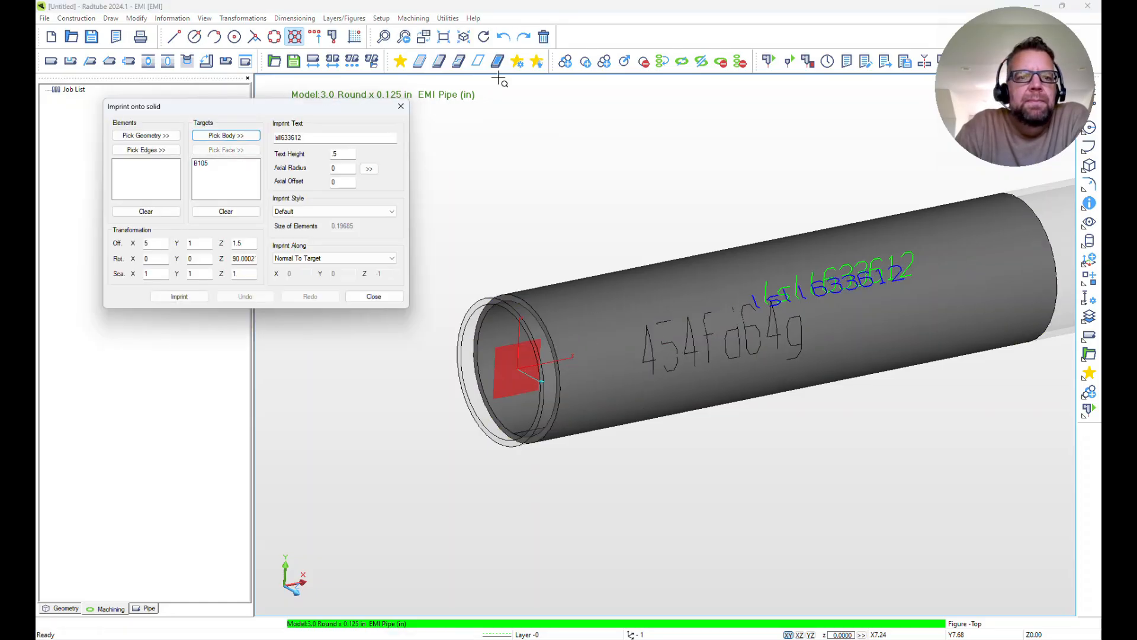
Imprint the text onto the pipe, finish the imprint command, and examine the marking beside the existing text.
{"action": "left_click", "coordinate": [199, 299]}
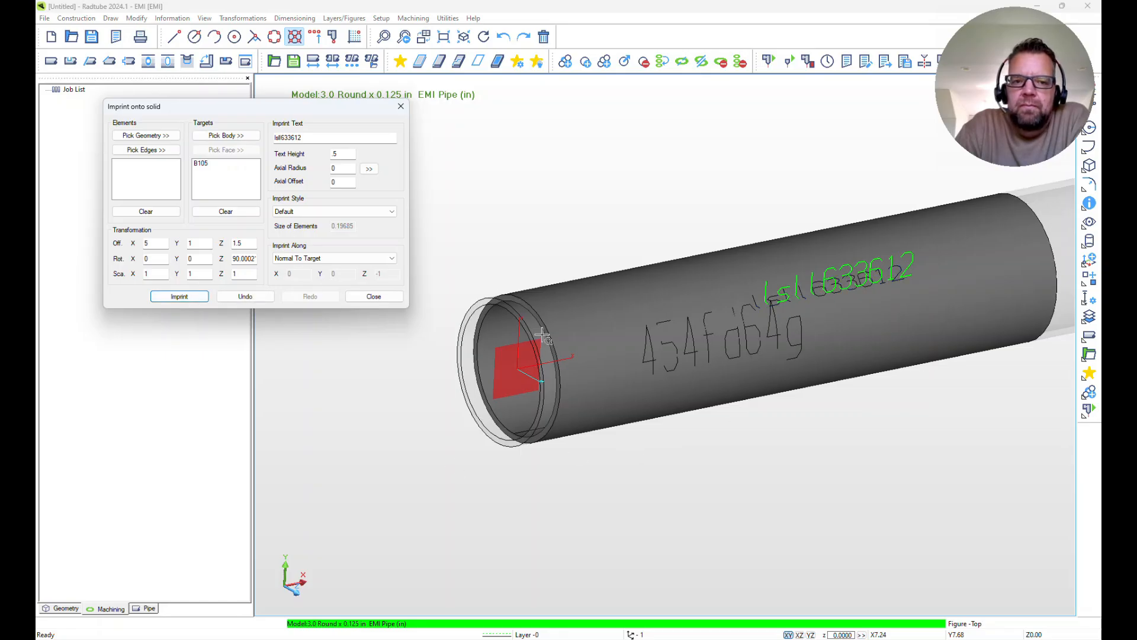
{"action": "left_click", "coordinate": [374, 300]}
{"action": "middle_click_drag", "start_coordinate": [781, 338], "coordinate": [726, 315]}
{"action": "scroll", "coordinate": [788, 298], "scroll_direction": "up", "scroll_amount": 3}
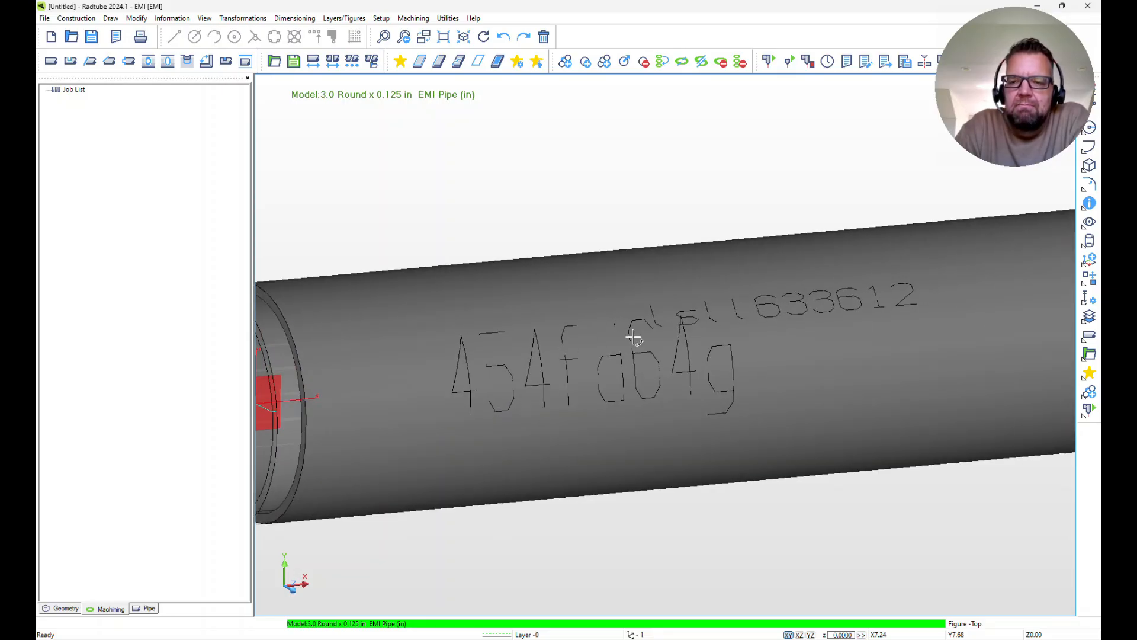
{"action": "middle_click_drag", "start_coordinate": [699, 377], "coordinate": [667, 303]}
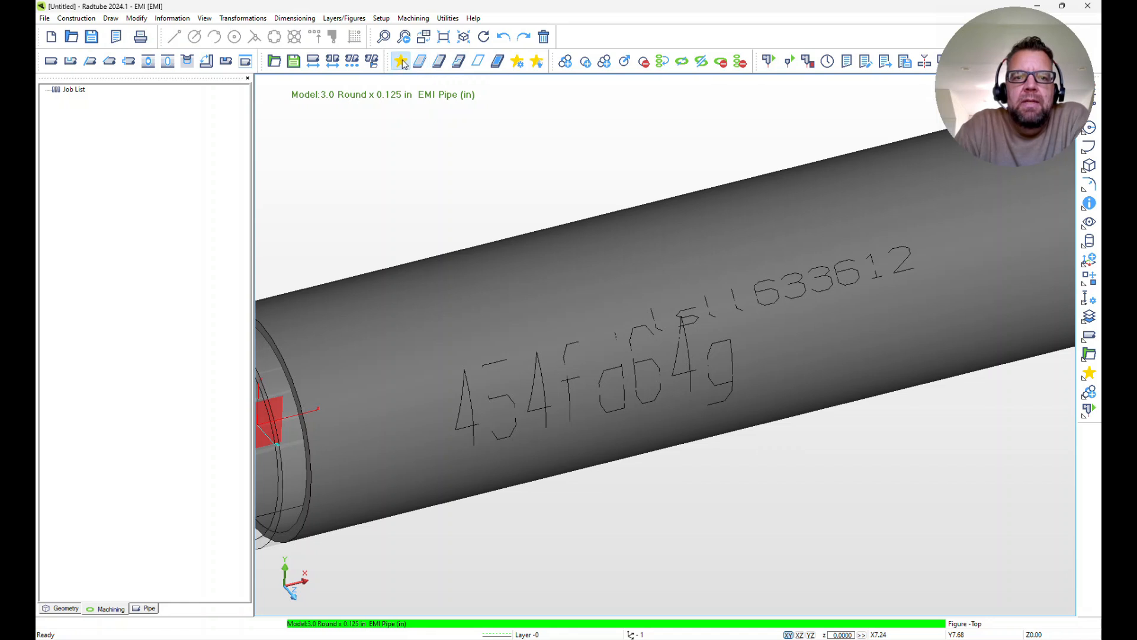
Add all automatically detected cuts for the Round work shape to the job, and delete them all again.
{"action": "left_click", "coordinate": [294, 37]}
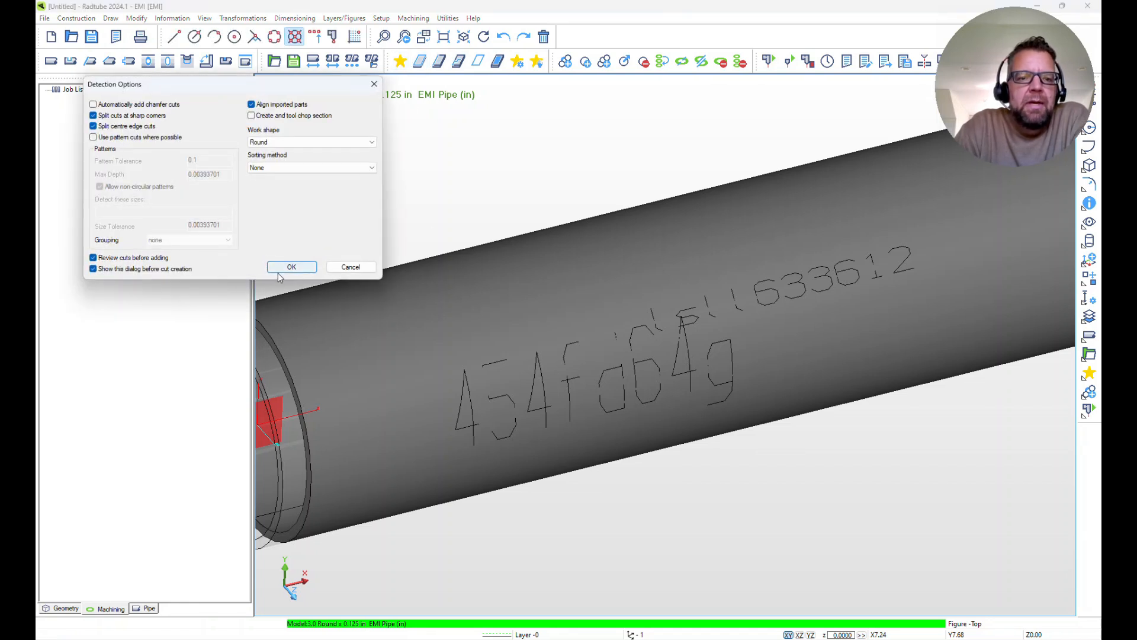
{"action": "left_click", "coordinate": [279, 269]}
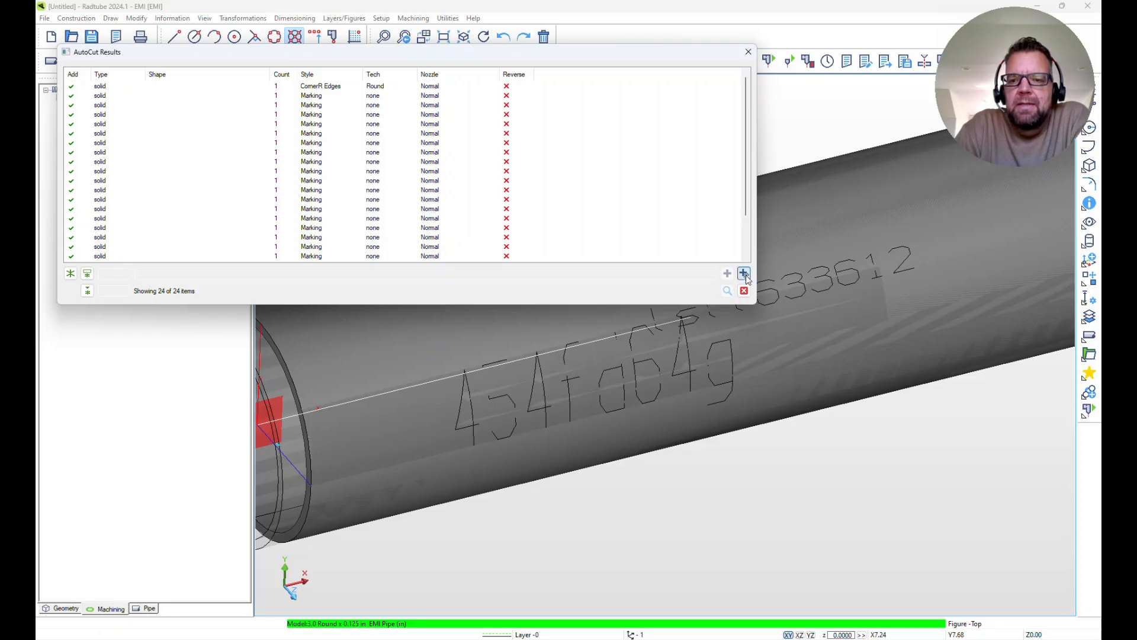
{"action": "left_click", "coordinate": [744, 273]}
{"action": "scroll", "coordinate": [774, 304], "scroll_direction": "up", "scroll_amount": 6}
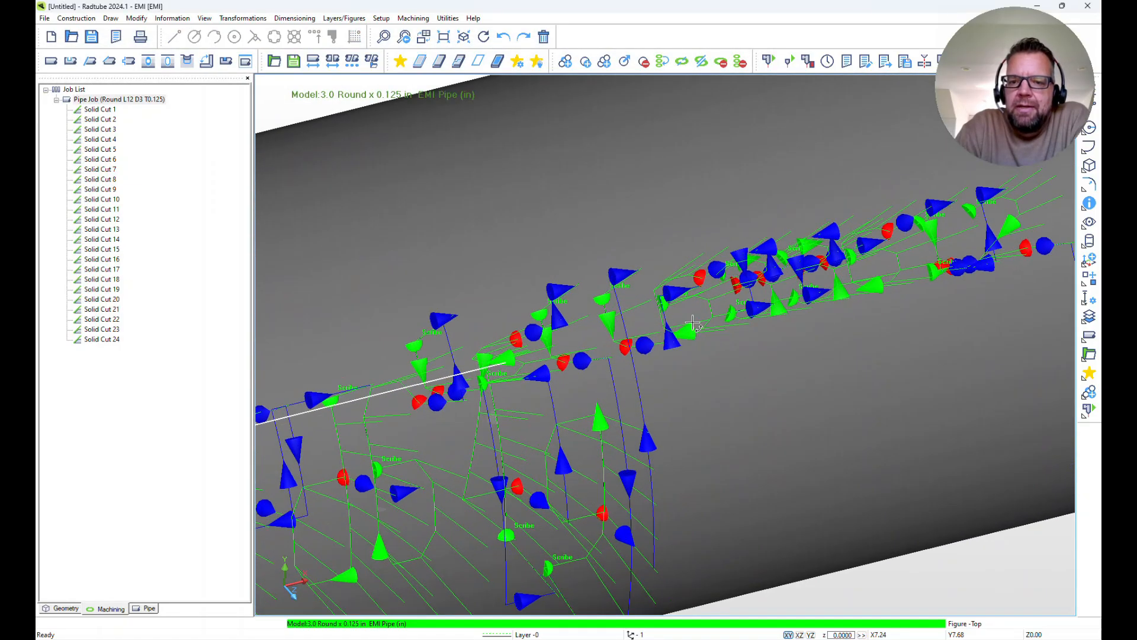
{"action": "scroll", "coordinate": [687, 322], "scroll_direction": "down", "scroll_amount": 8}
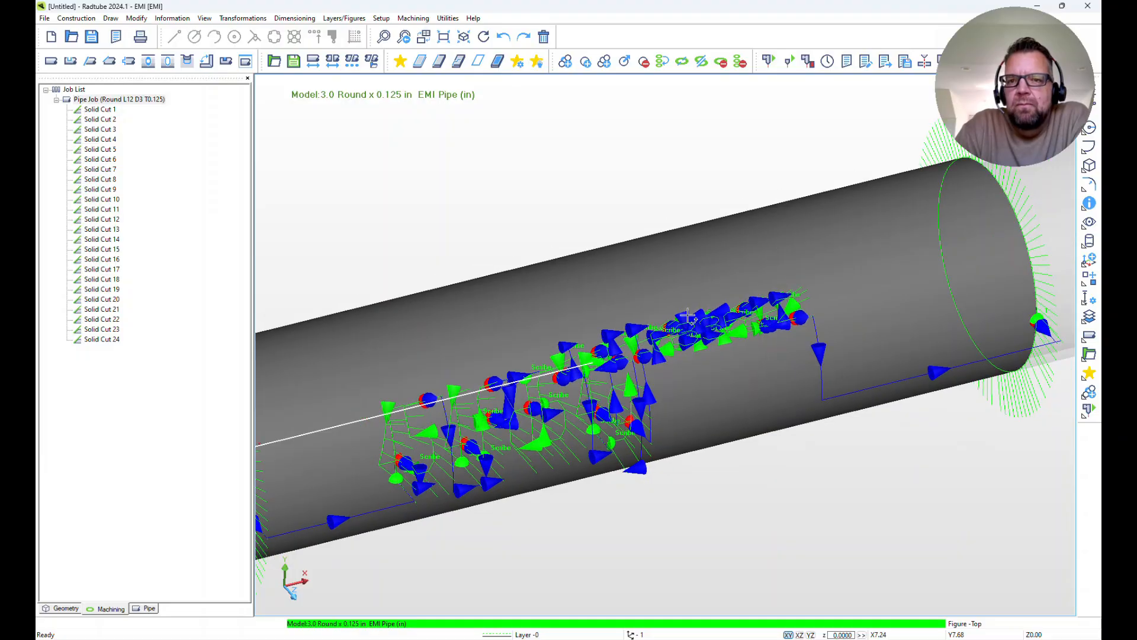
{"action": "left_click", "coordinate": [740, 61]}
{"action": "scroll", "coordinate": [634, 333], "scroll_direction": "down", "scroll_amount": 4}
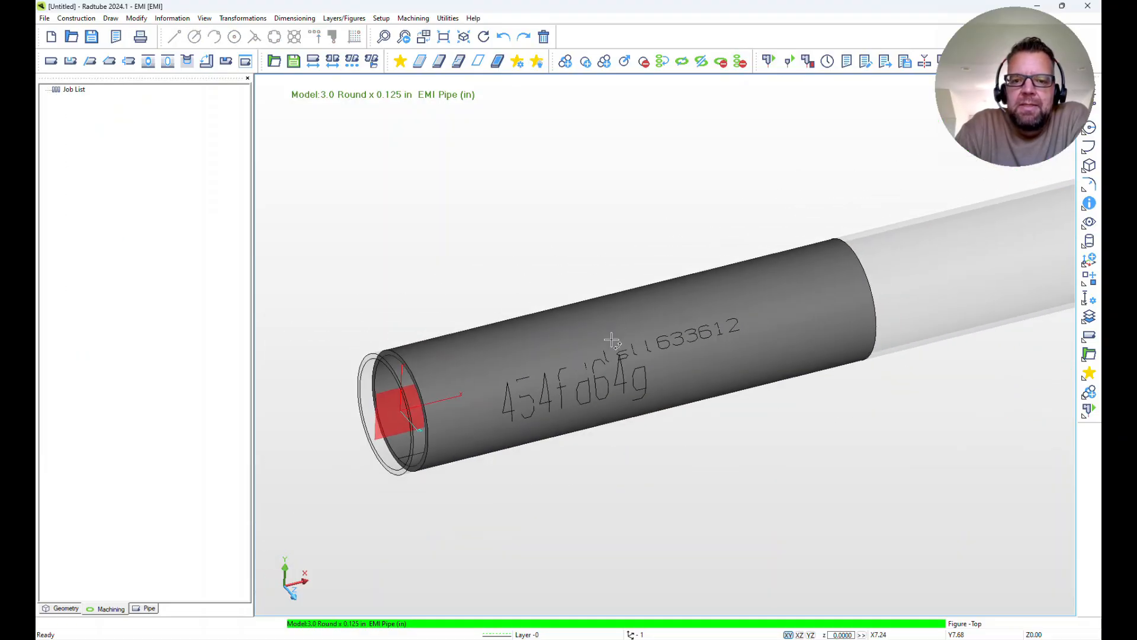
Save the part program as 887335d in the Demo parts folder.
{"action": "left_click", "coordinate": [44, 20]}
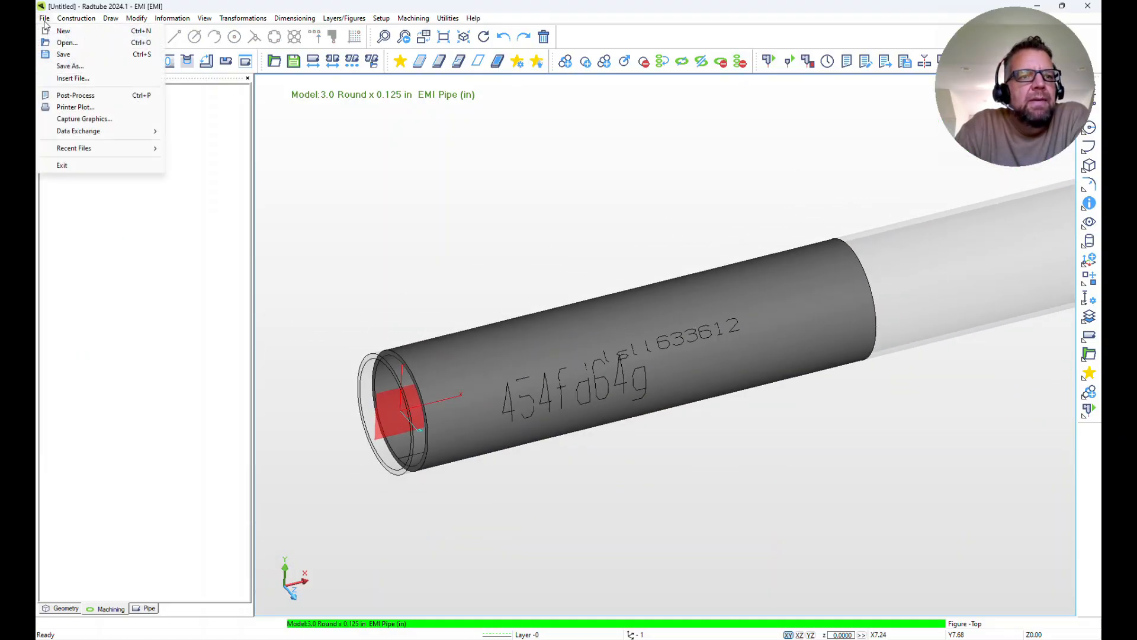
{"action": "left_click", "coordinate": [70, 56]}
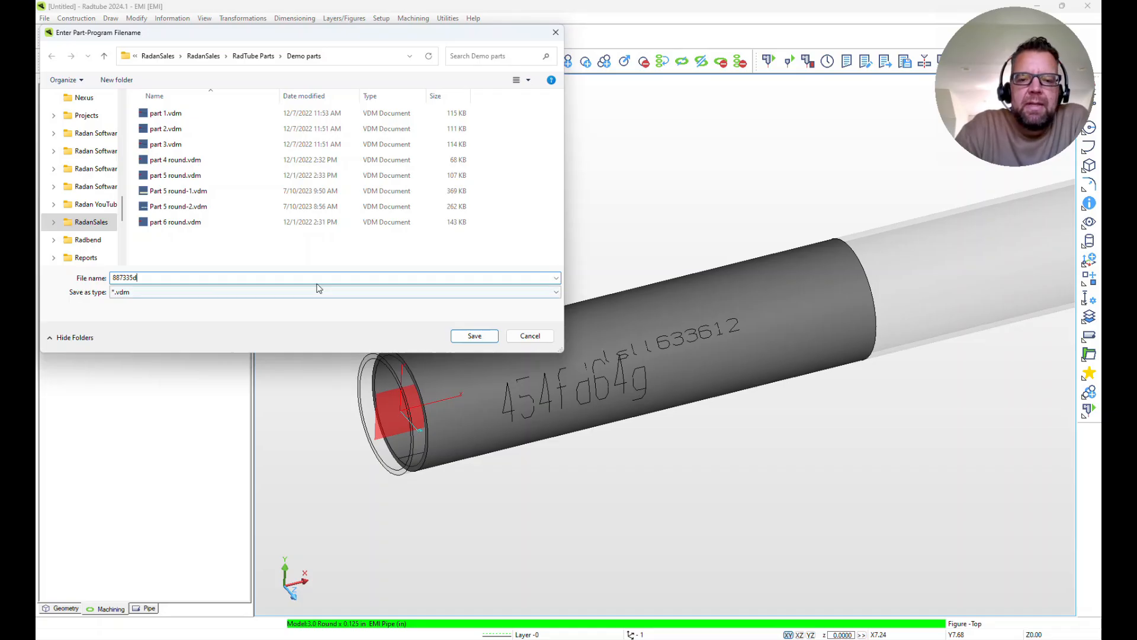
{"action": "left_click", "coordinate": [474, 336]}
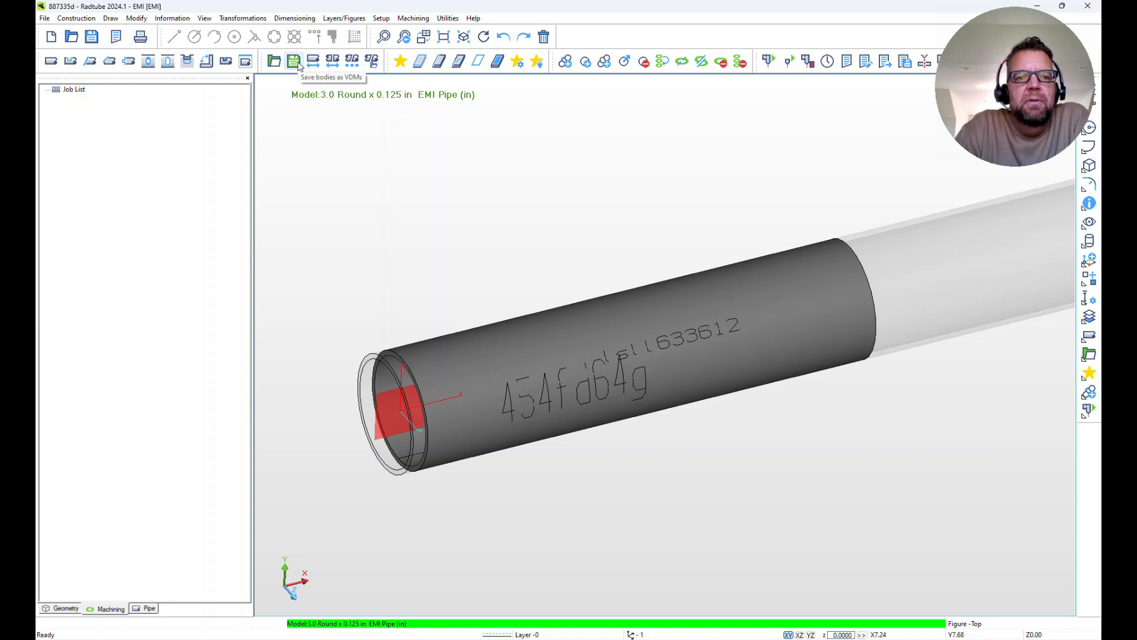
Save the pipe body as a VDM with tooling and its name imprinted, using the 3.0 Round, 0.125 in technology and the existing detection options.
{"action": "left_click", "coordinate": [296, 63]}
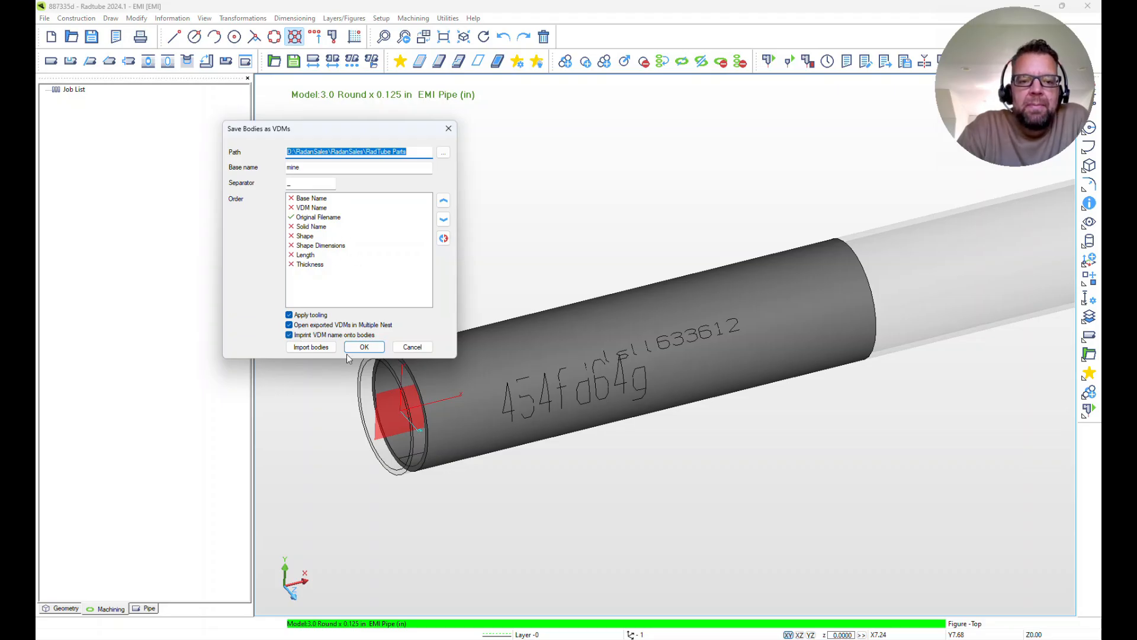
{"action": "left_click", "coordinate": [364, 347]}
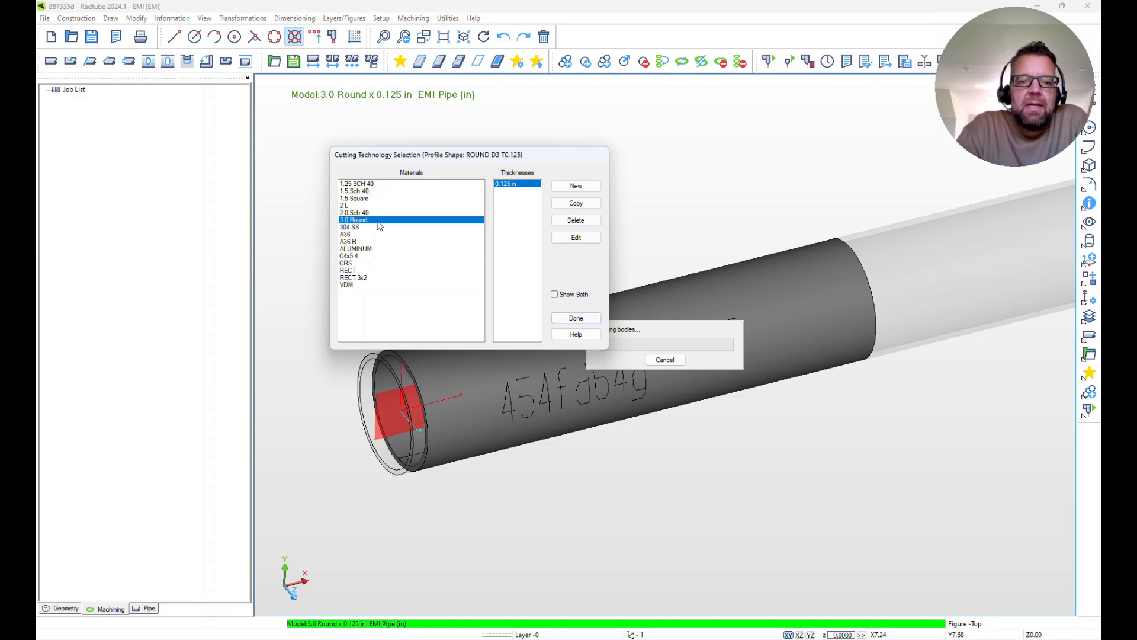
{"action": "left_click", "coordinate": [588, 320]}
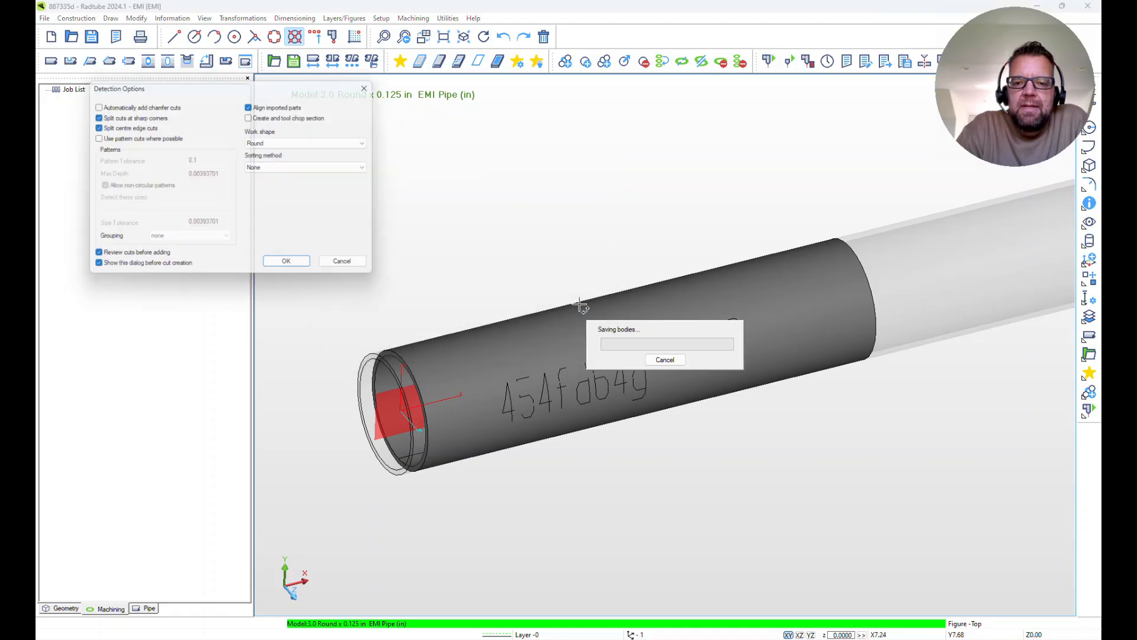
{"action": "left_click", "coordinate": [295, 267]}
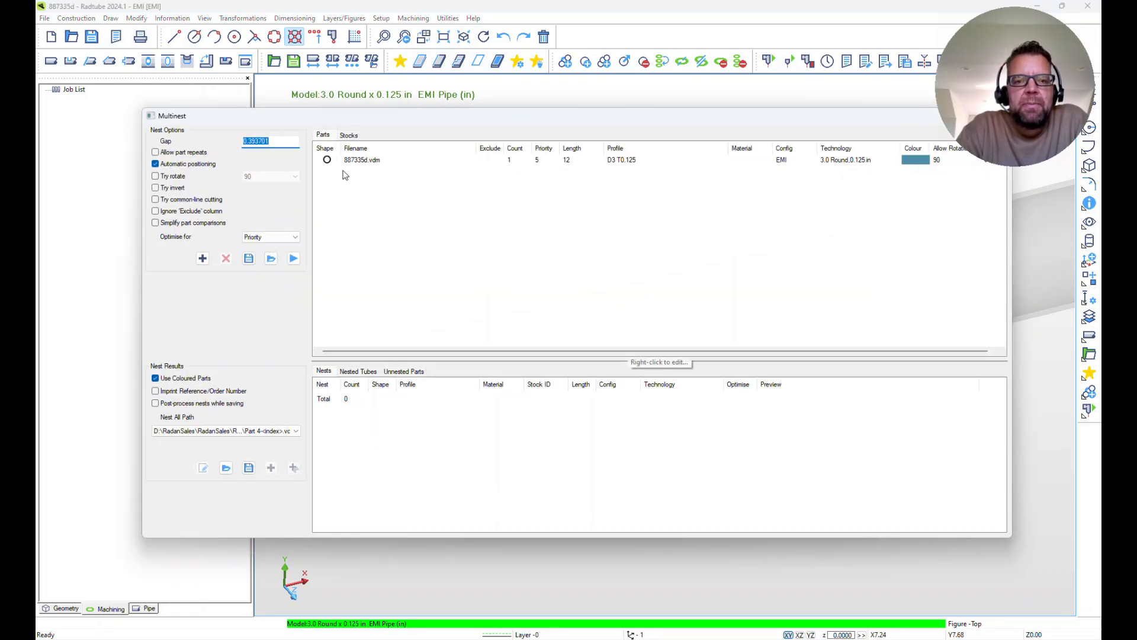
Nest the 887335d.vdm part and load the resulting D3 T0.125 nest into the model.
{"action": "left_click", "coordinate": [293, 258]}
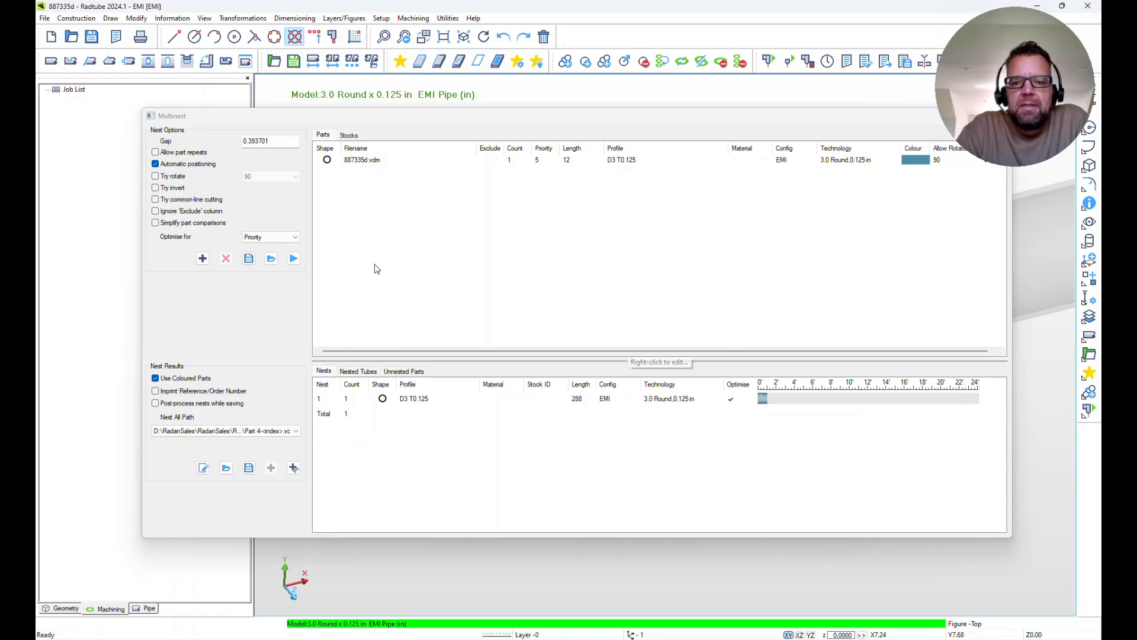
{"action": "left_click", "coordinate": [391, 401]}
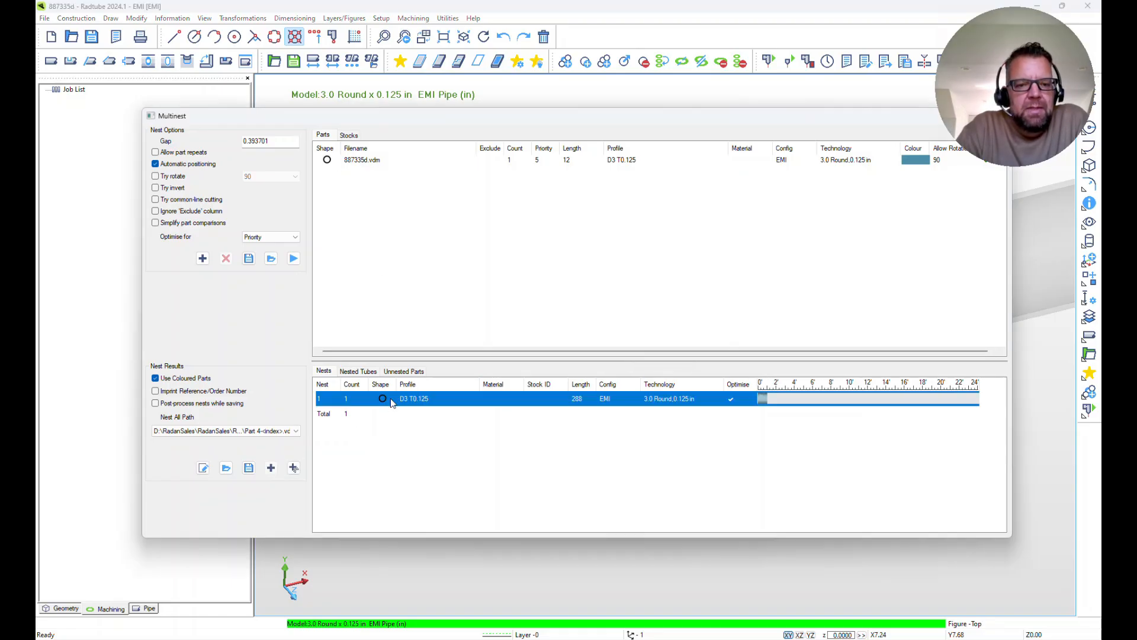
{"action": "left_click", "coordinate": [271, 468]}
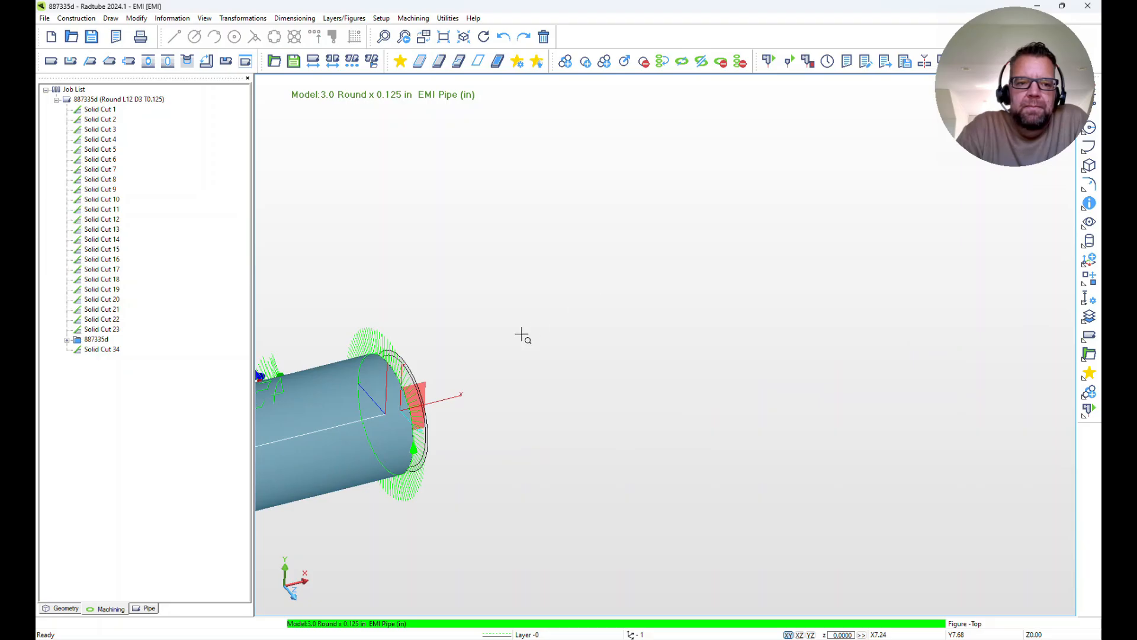
Examine the nested pipe's cuts and markings from several sides, including the imprinted VDM name near the end.
{"action": "scroll", "coordinate": [521, 336], "scroll_direction": "down", "scroll_amount": 6}
{"action": "scroll", "coordinate": [522, 381], "scroll_direction": "up", "scroll_amount": 2}
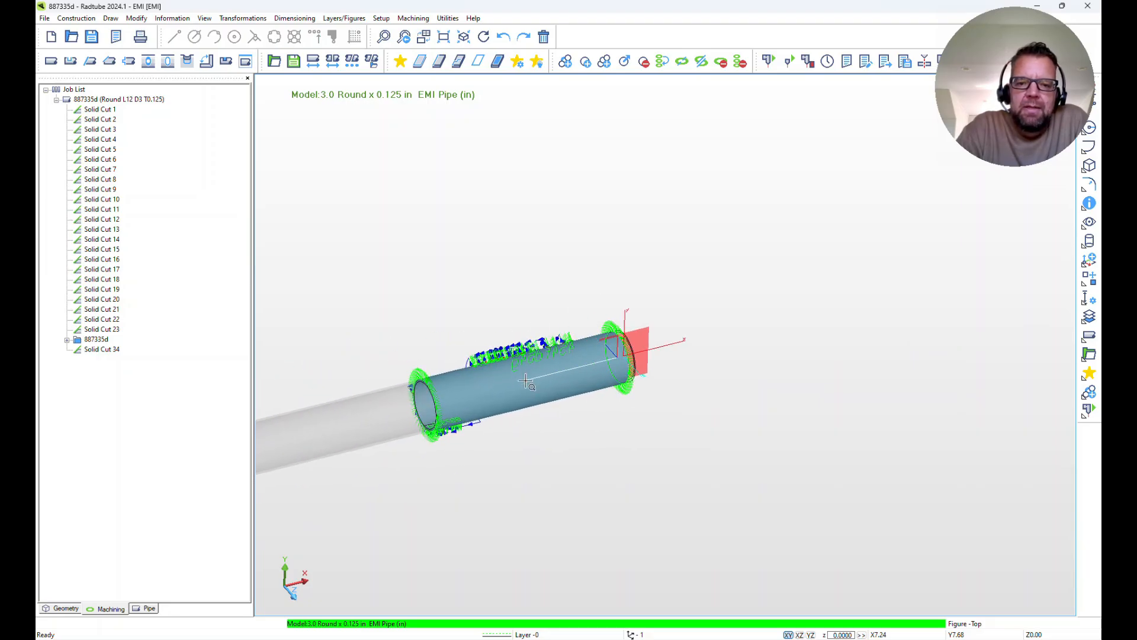
{"action": "middle_click_drag", "start_coordinate": [598, 377], "coordinate": [371, 429]}
{"action": "scroll", "coordinate": [655, 354], "scroll_direction": "down", "scroll_amount": 1}
{"action": "scroll", "coordinate": [657, 354], "scroll_direction": "up", "scroll_amount": 4}
{"action": "mouse_move", "coordinate": [661, 354]}
{"action": "middle_mouse_down"}
{"action": "mouse_move", "coordinate": [693, 372]}
{"action": "mouse_move", "coordinate": [690, 382]}
{"action": "mouse_move", "coordinate": [669, 344]}
{"action": "middle_mouse_up"}
{"action": "scroll", "coordinate": [687, 391], "scroll_direction": "up", "scroll_amount": 5}
{"action": "middle_click_drag", "start_coordinate": [1021, 430], "coordinate": [465, 332]}
{"action": "middle_click_drag", "start_coordinate": [630, 375], "coordinate": [605, 254]}
Delete all cuts from the nested job and inspect the bare text markings on the pipe.
{"action": "left_click", "coordinate": [740, 61]}
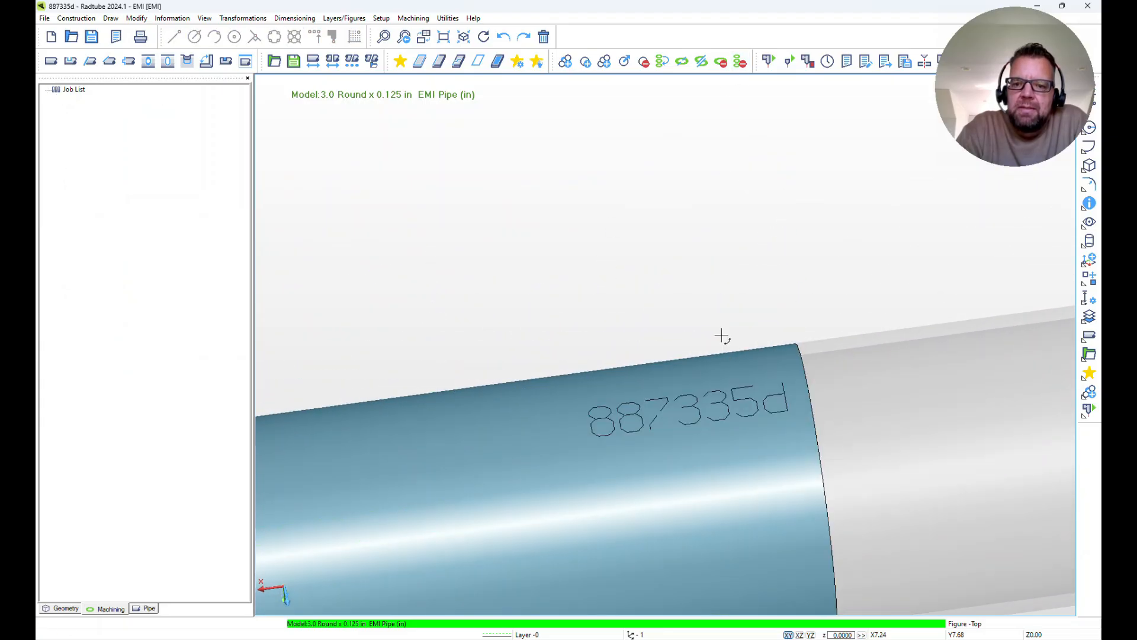
{"action": "mouse_move", "coordinate": [715, 410]}
{"action": "middle_mouse_down"}
{"action": "mouse_move", "coordinate": [729, 452]}
{"action": "mouse_move", "coordinate": [718, 426]}
{"action": "middle_mouse_up"}
{"action": "scroll", "coordinate": [595, 384], "scroll_direction": "down", "scroll_amount": 6}
{"action": "middle_click_drag", "start_coordinate": [595, 385], "coordinate": [650, 478]}
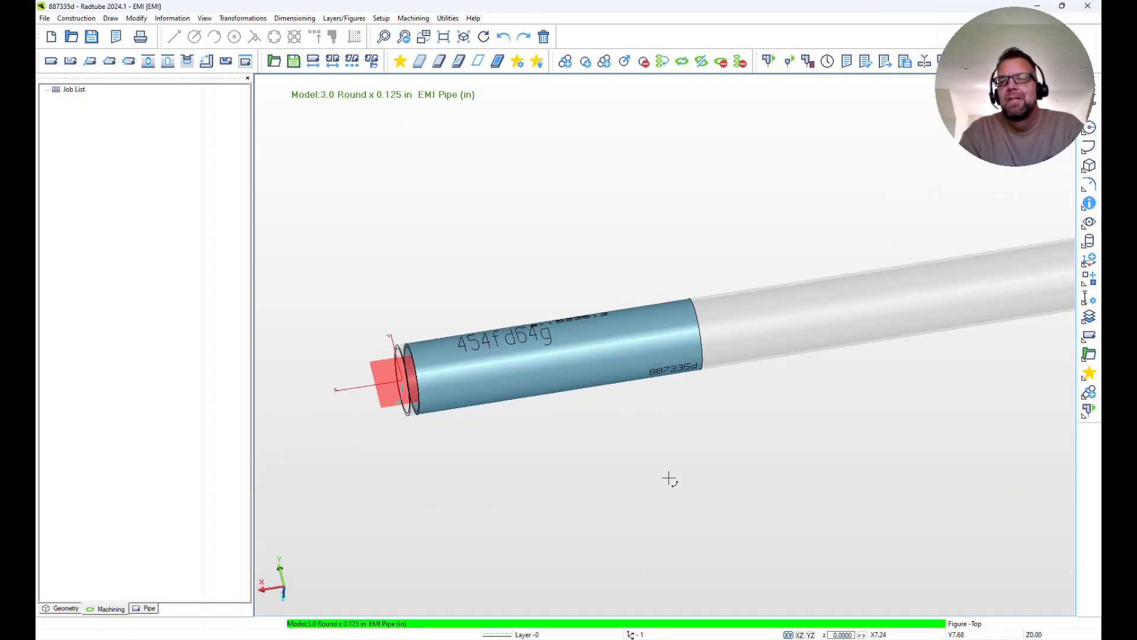